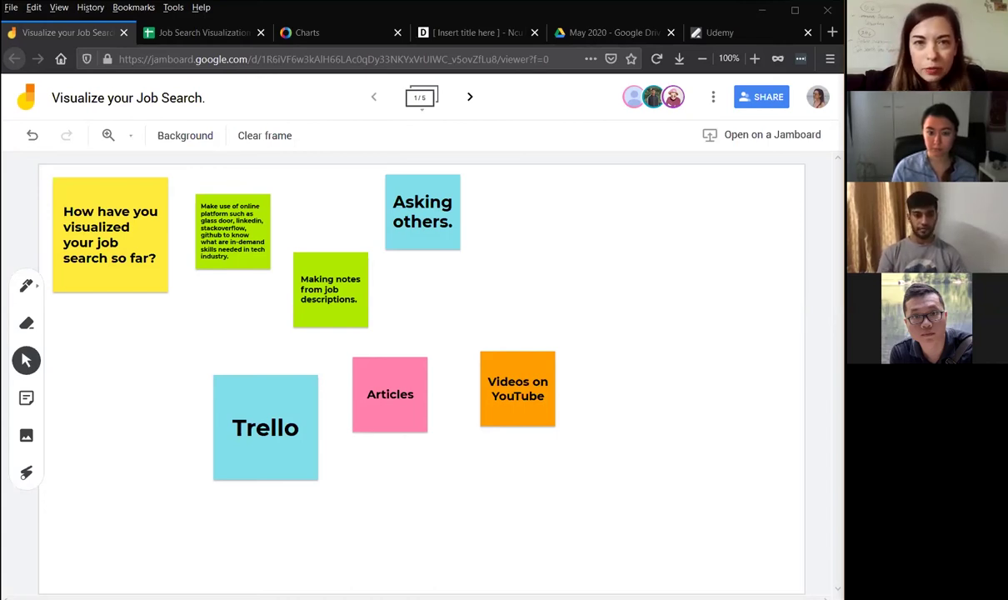
# - Advance the Jamboard to the Tools frame and start a new chart in ChartBlocks to view its dataset options
pyautogui.click(469, 97)
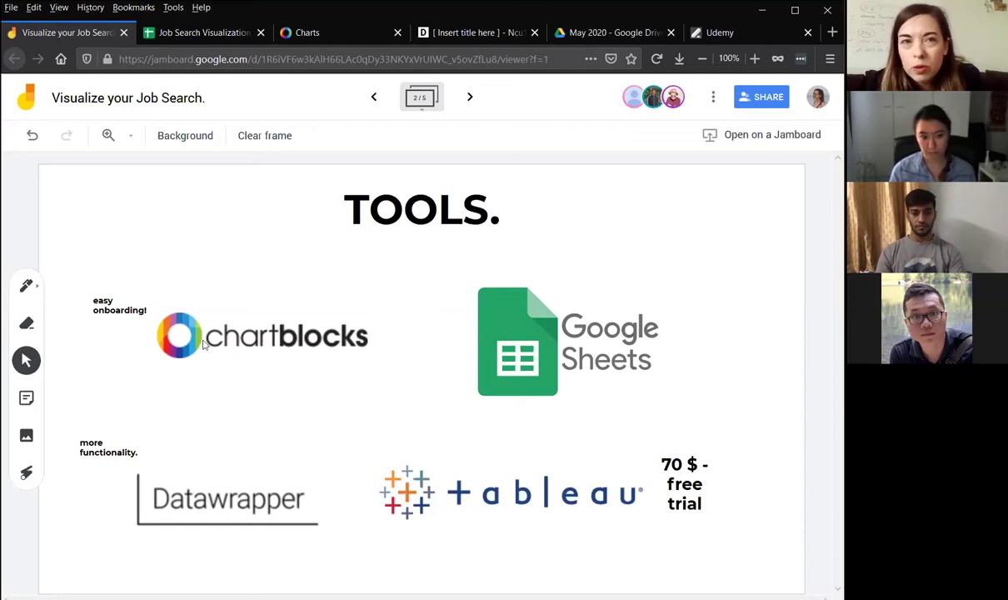
pyautogui.click(325, 37)
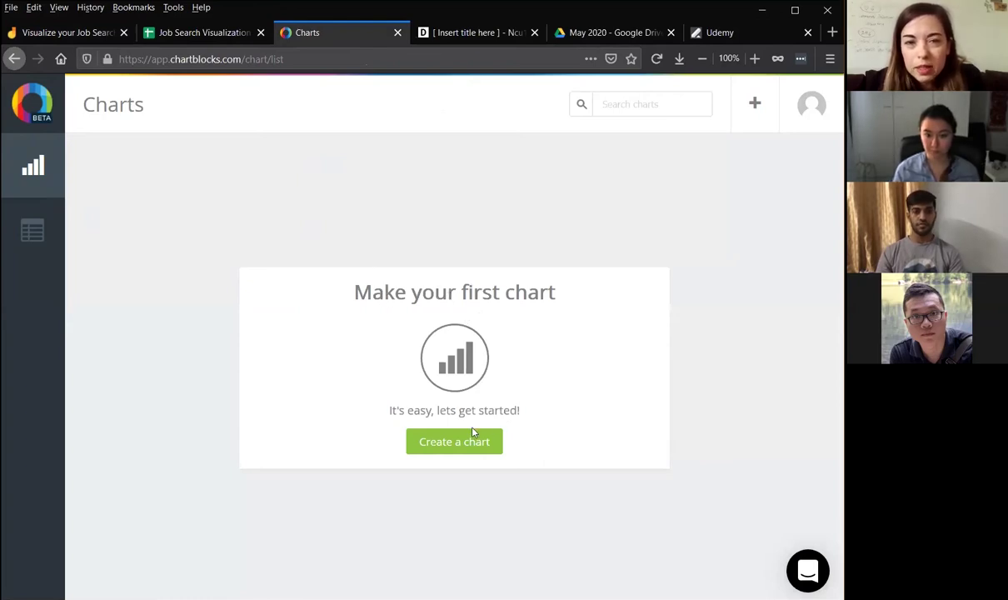
pyautogui.click(454, 445)
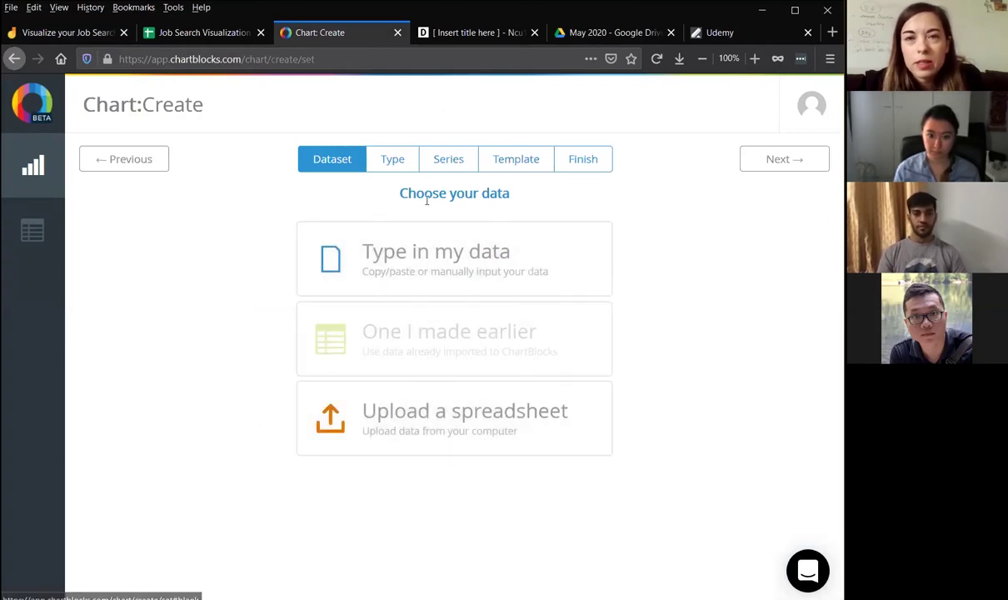
# - Review Datawrapper's data upload options, compare with the workshop spreadsheet and ChartBlocks, and return to the Jamboard's Tools frame
pyautogui.click(439, 35)
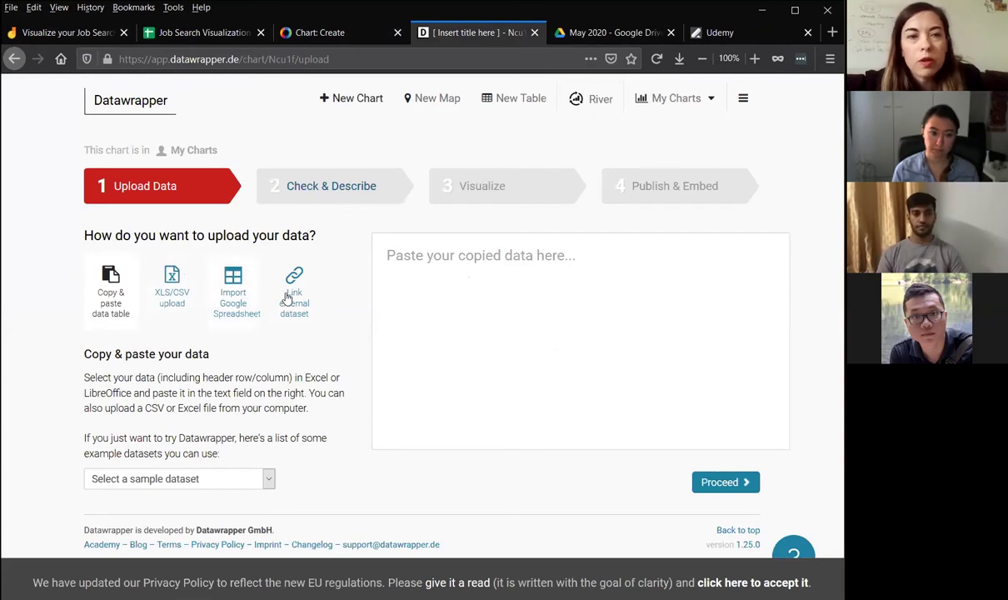
pyautogui.click(219, 31)
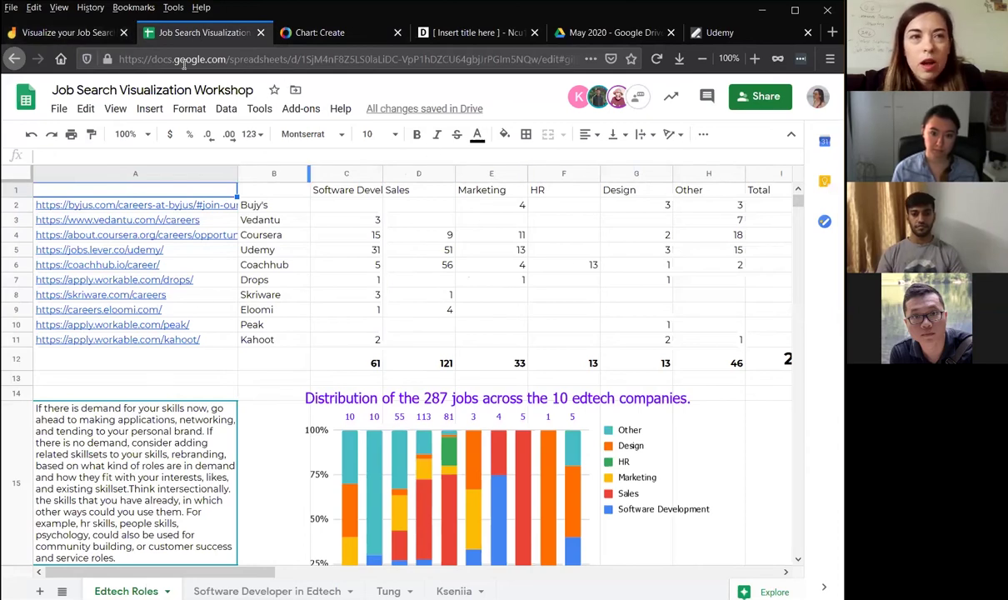
pyautogui.click(312, 33)
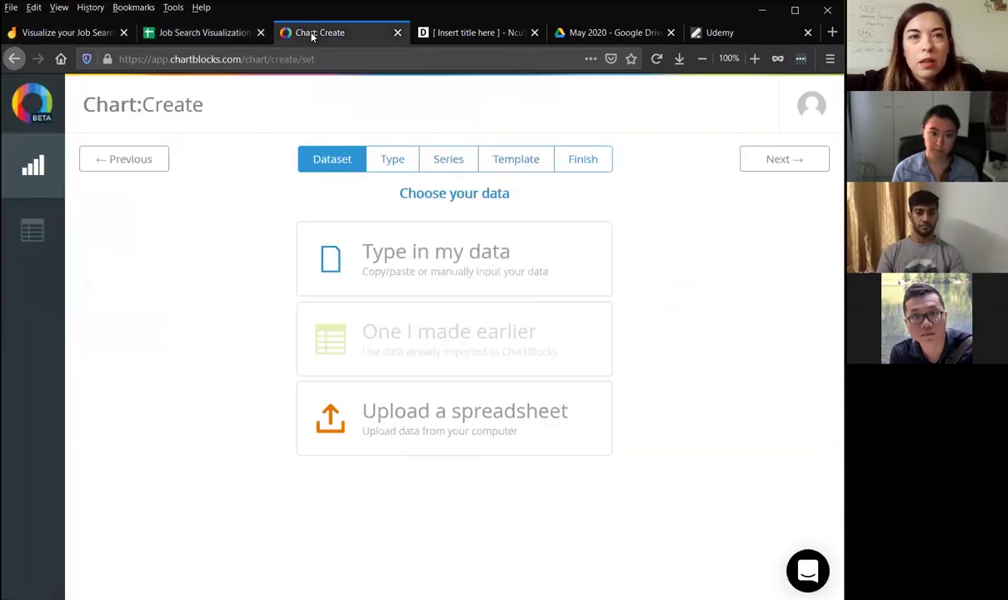
pyautogui.click(462, 32)
pyautogui.click(67, 33)
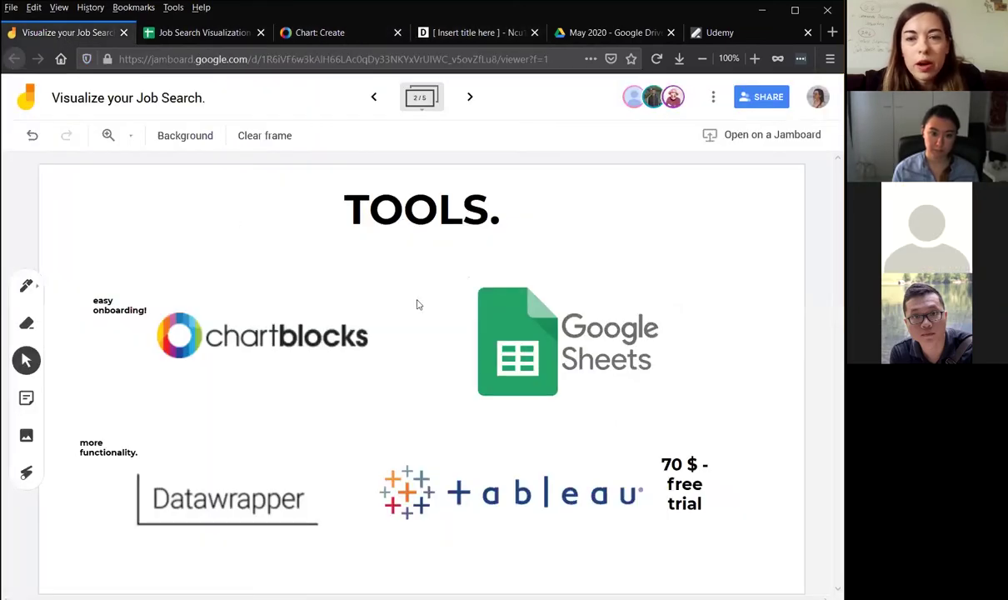
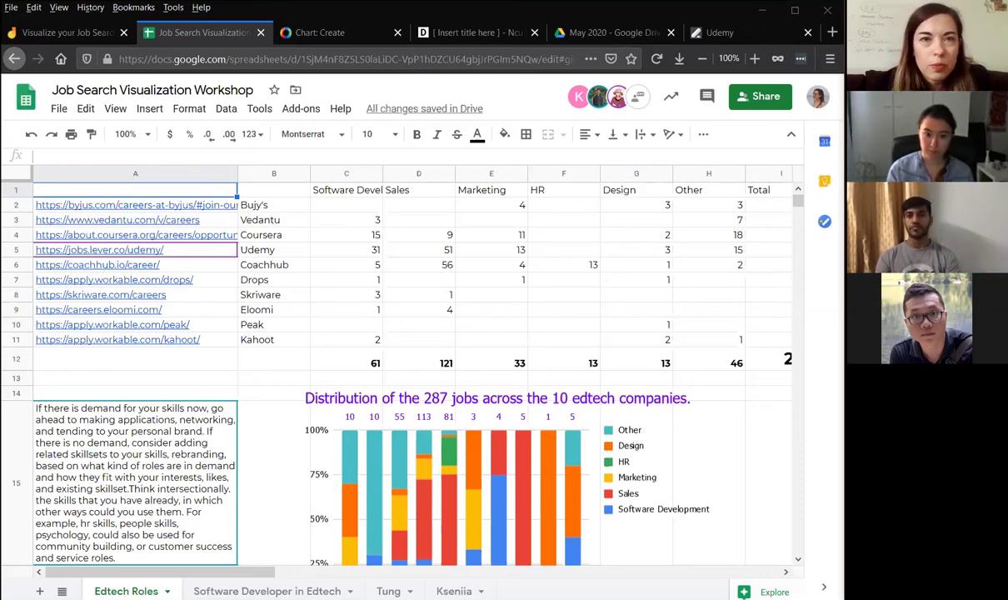
# - Switch from the Jamboard to the workshop spreadsheet and examine the job distribution chart on the Edtech Roles sheet
pyautogui.hotkey('ctrl', 'pageup')
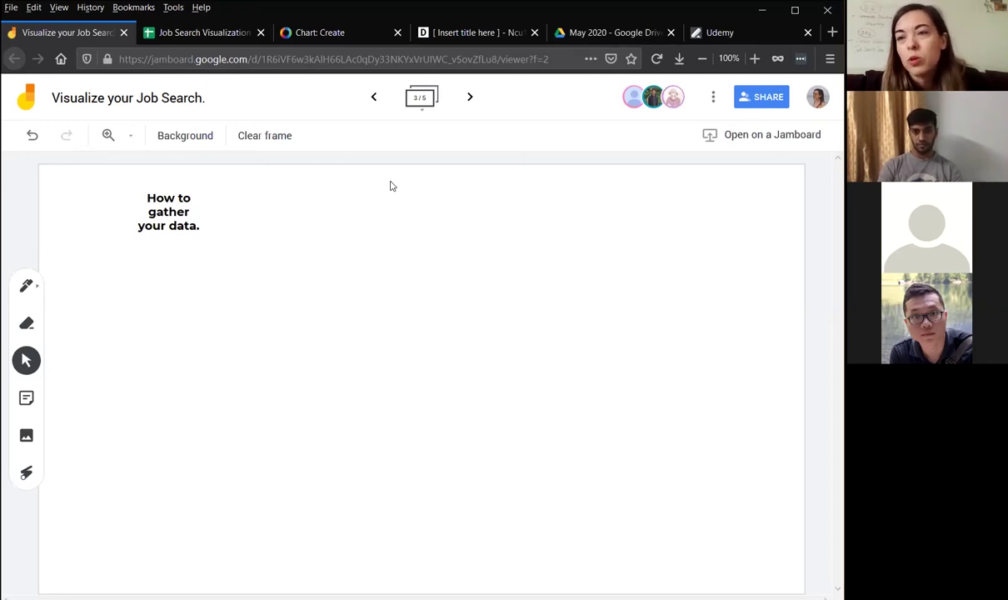
pyautogui.click(186, 35)
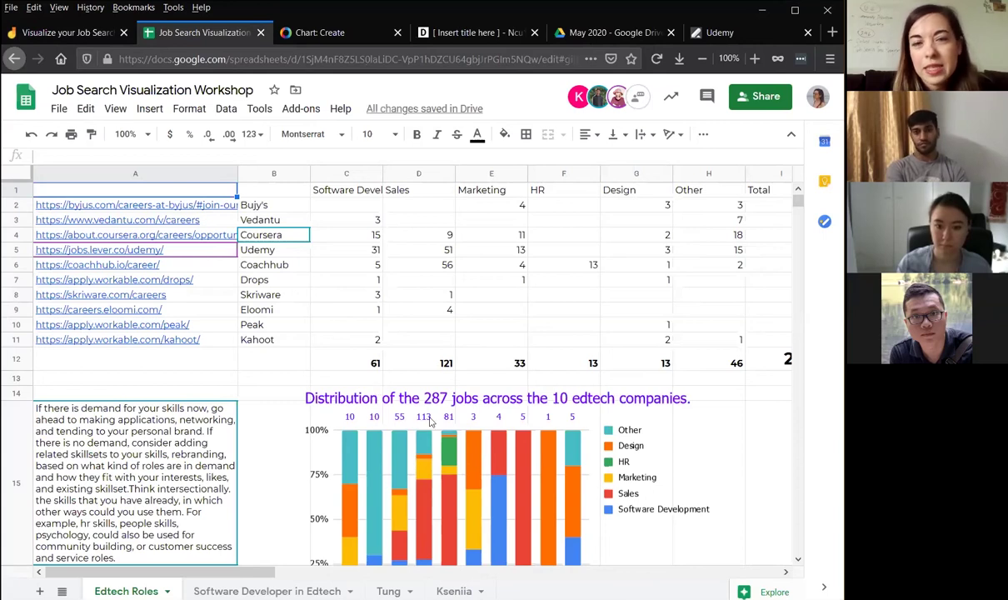
pyautogui.scroll(-4, 431, 422)
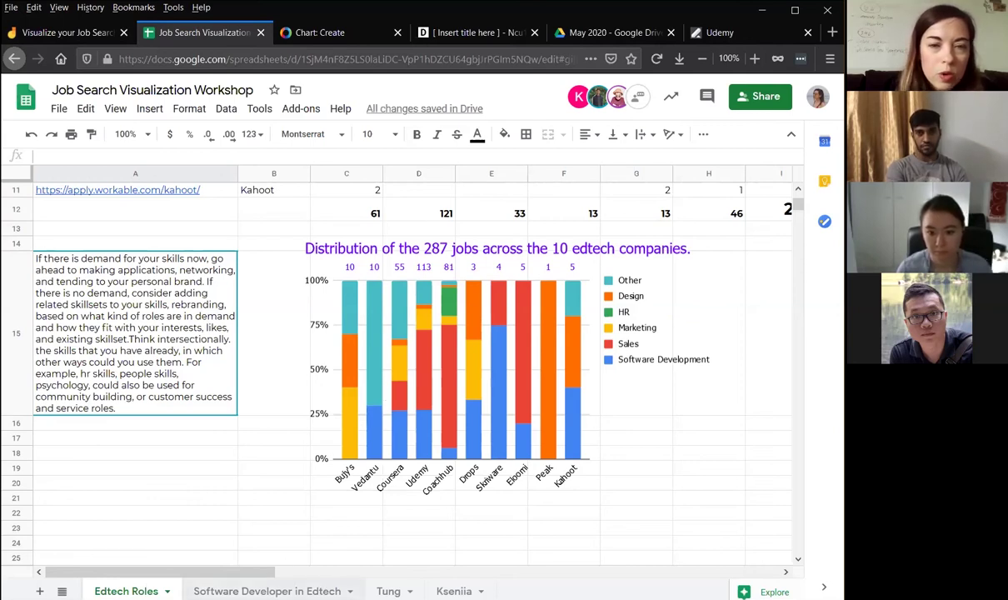
# - On the Software Developer in Edtech sheet, examine the companies in B2:B5, their job counts in C2:C5 and the sum formula in C6
pyautogui.click(266, 591)
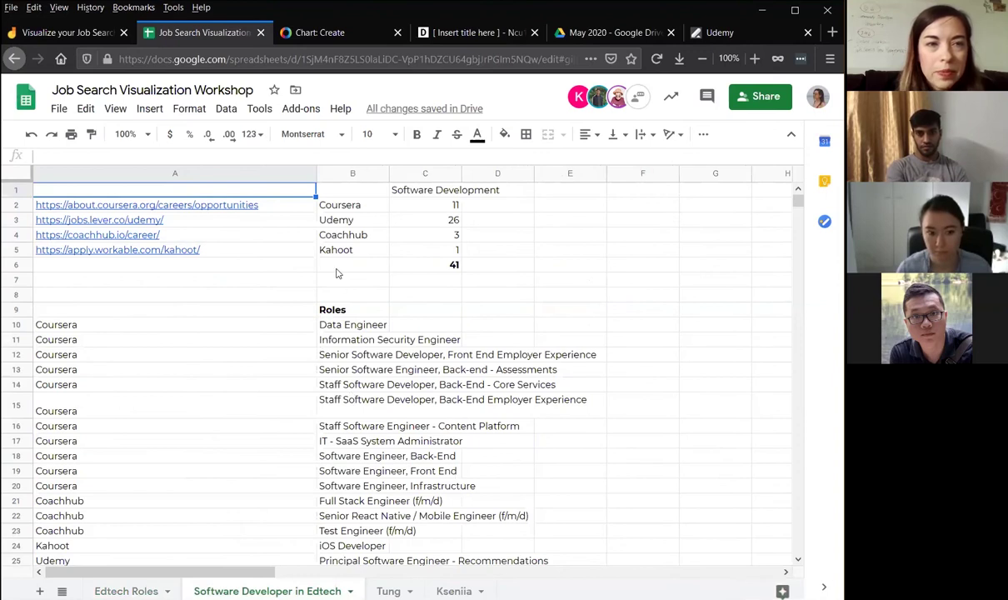
pyautogui.moveTo(259, 205)
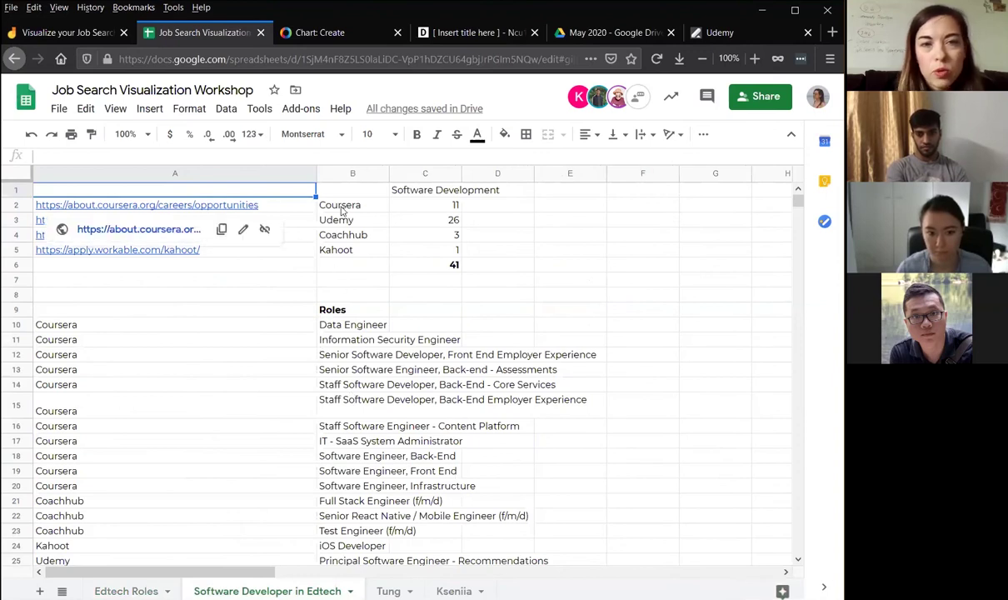
pyautogui.moveTo(341, 207); pyautogui.dragTo(338, 250)
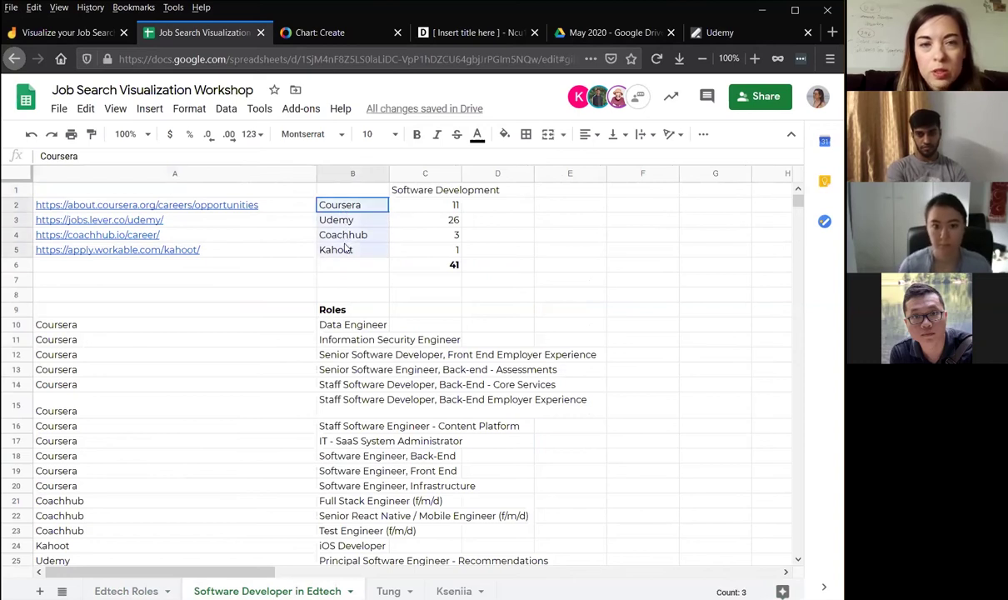
pyautogui.click(431, 208)
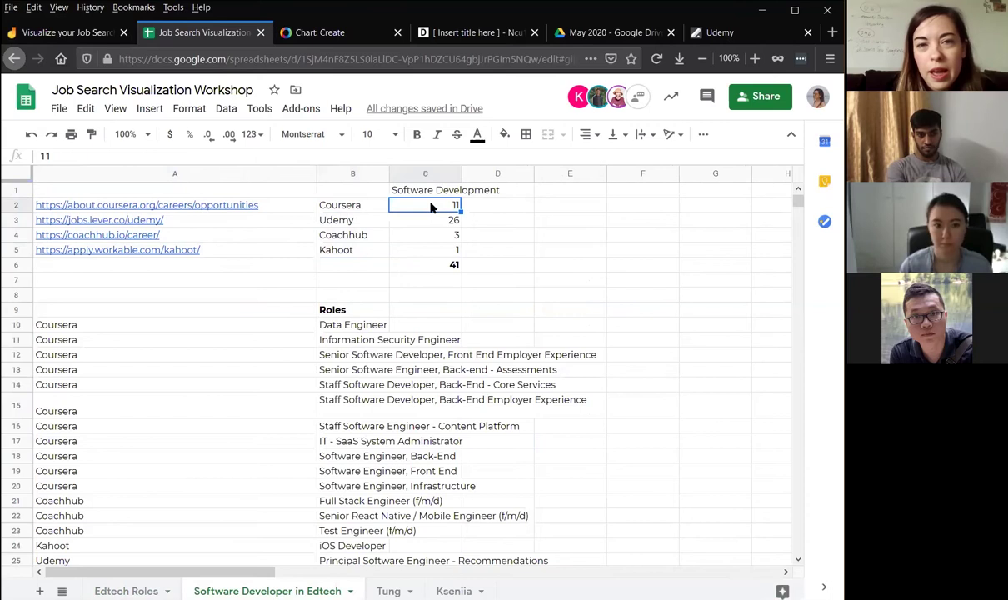
pyautogui.moveTo(432, 207); pyautogui.dragTo(430, 254)
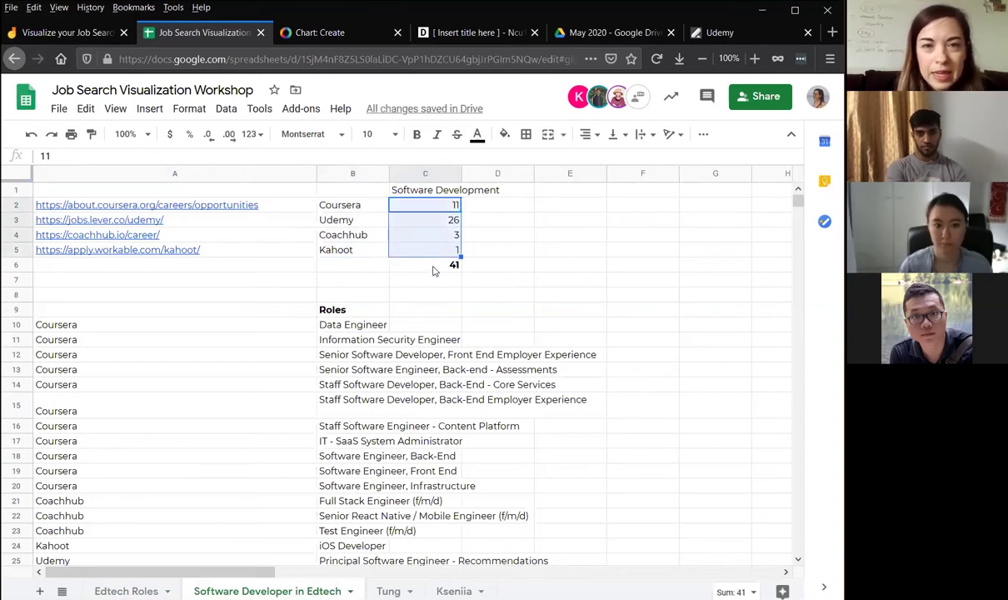
pyautogui.click(433, 268)
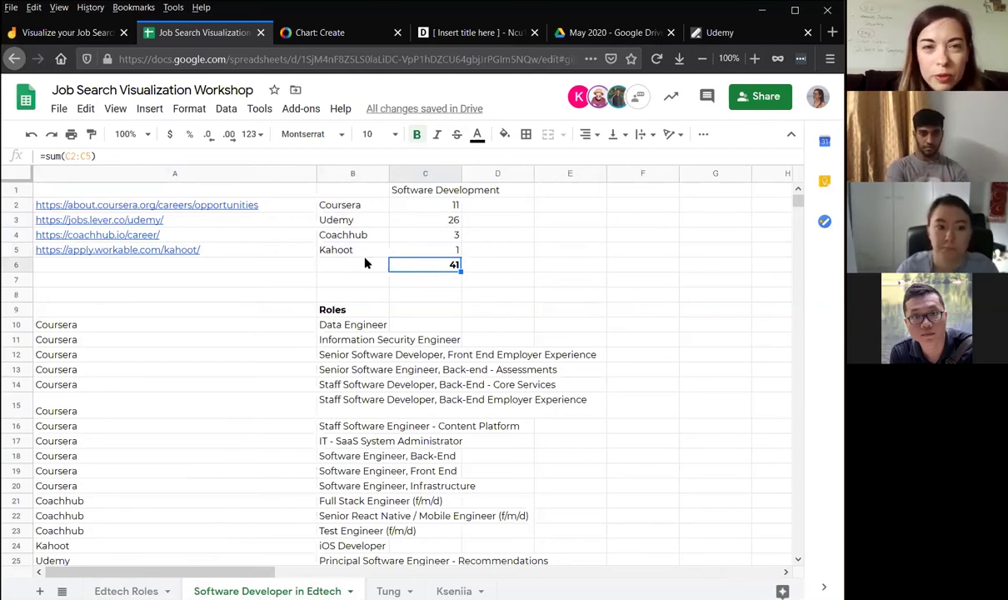
pyautogui.moveTo(442, 205); pyautogui.dragTo(440, 252)
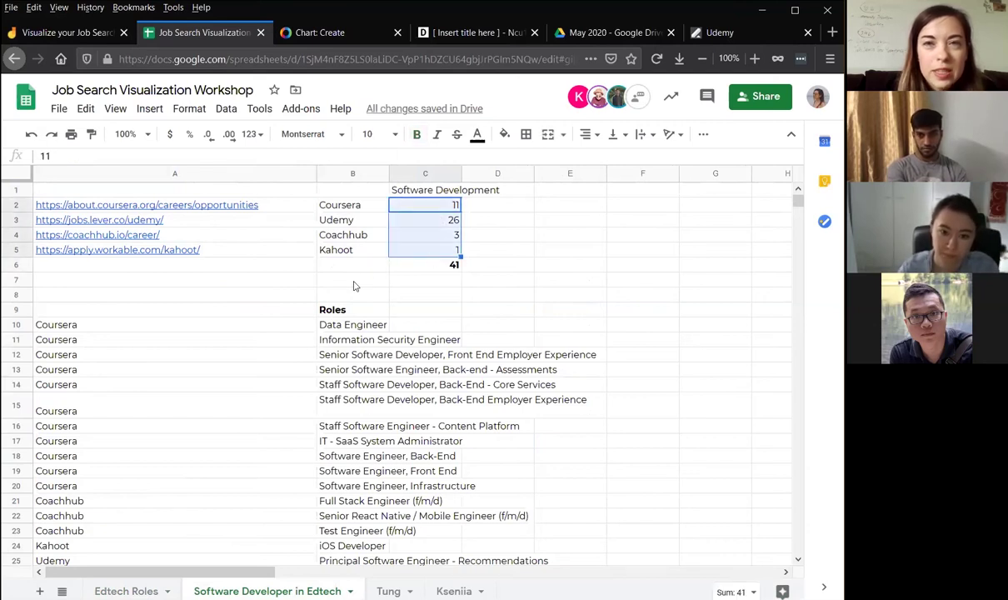
pyautogui.click(303, 283)
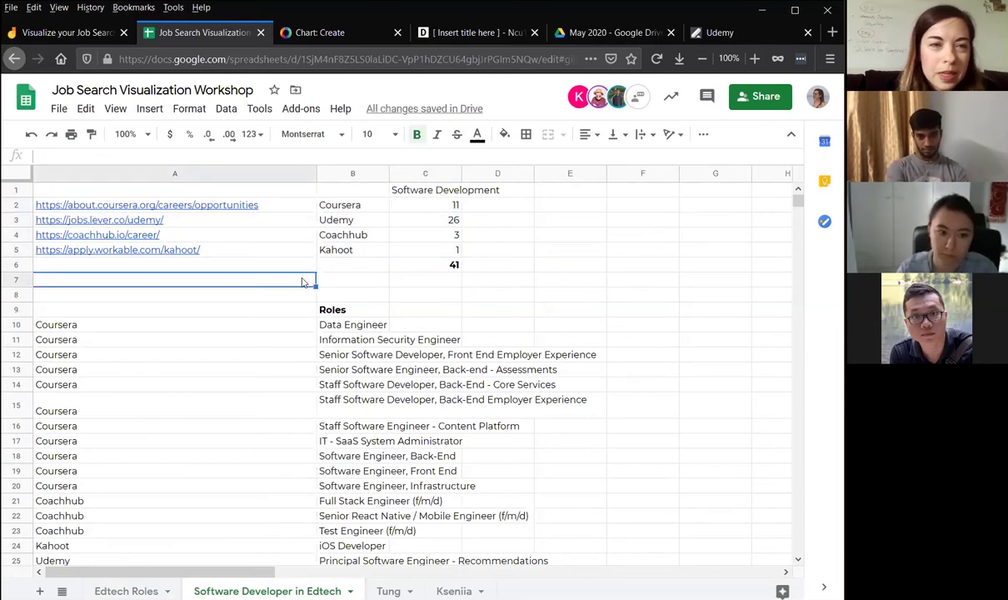
# - Read through the software roles and the full list of skills gathered from half of the job postings
pyautogui.scroll(-6, 303, 283)
pyautogui.scroll(-2, 303, 282)
pyautogui.scroll(-2, 302, 283)
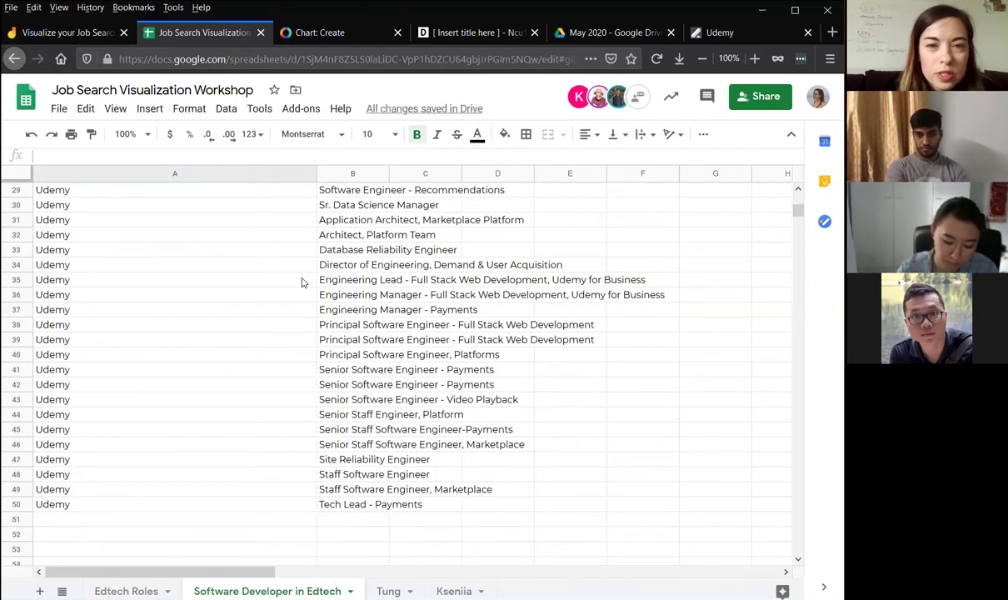
pyautogui.scroll(-6, 302, 282)
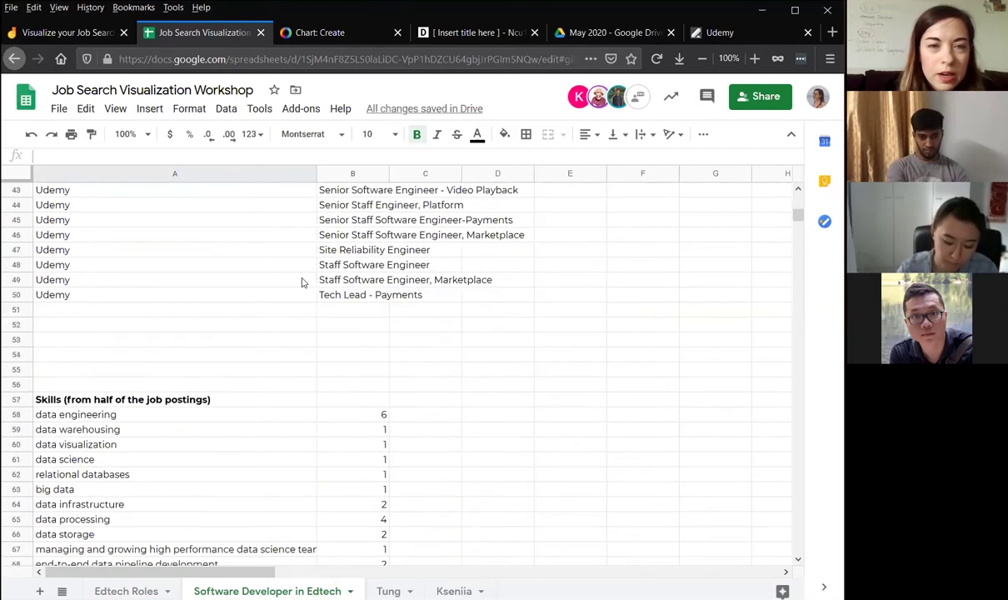
pyautogui.scroll(-2, 302, 283)
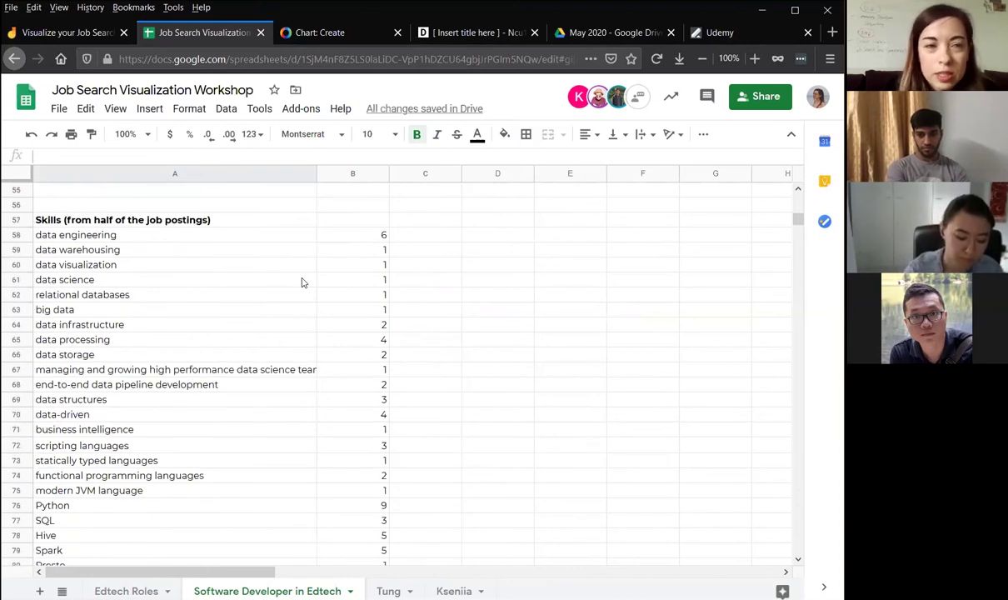
pyautogui.scroll(-5, 302, 283)
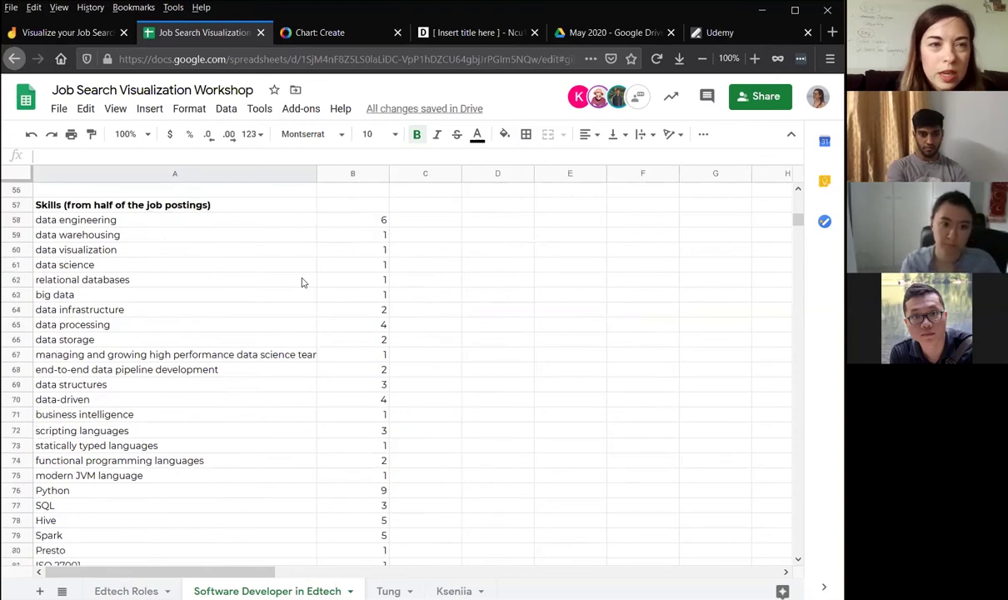
pyautogui.scroll(-10, 302, 283)
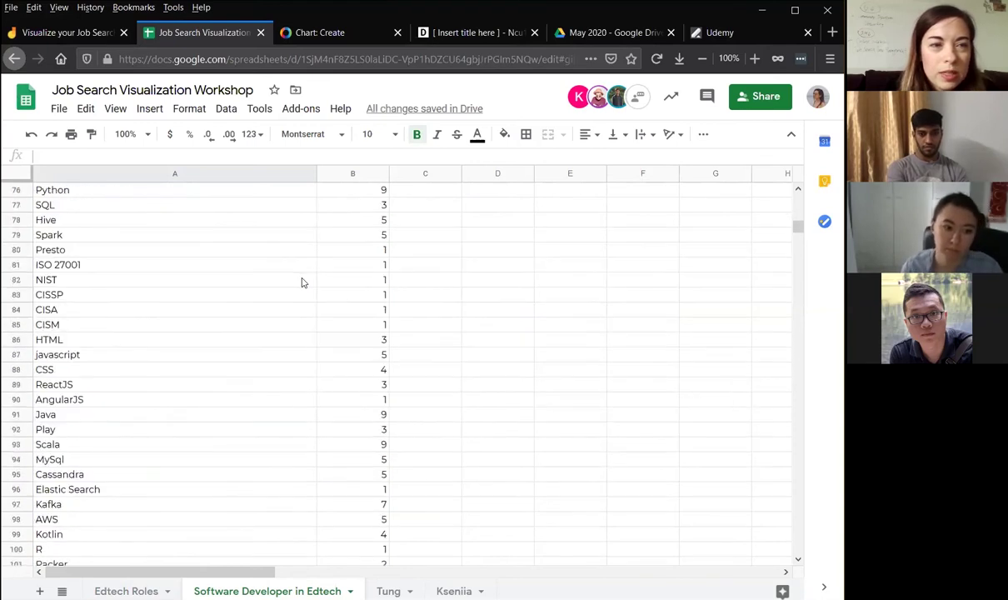
pyautogui.scroll(-4, 302, 283)
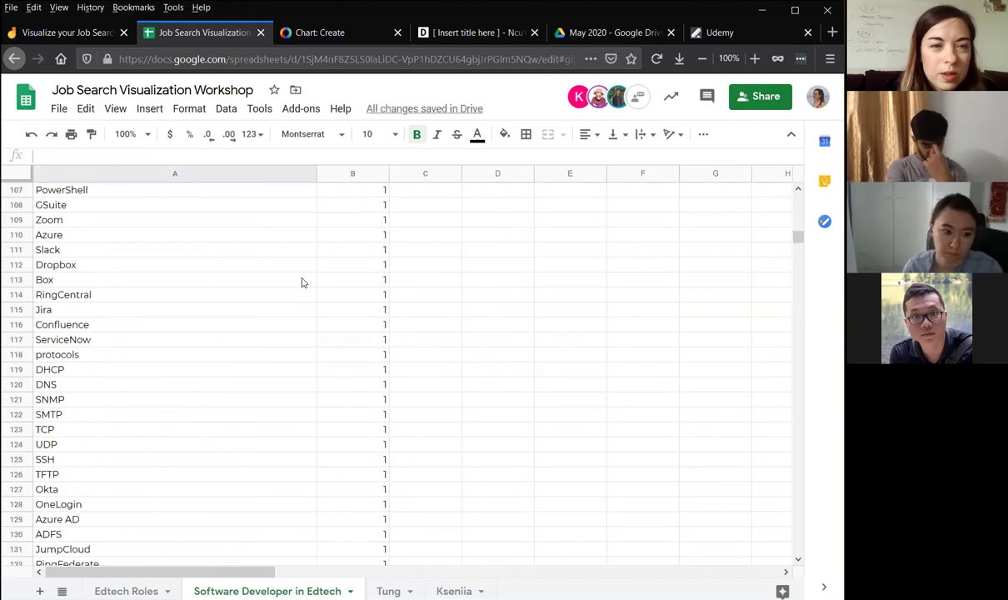
pyautogui.scroll(-15, 303, 282)
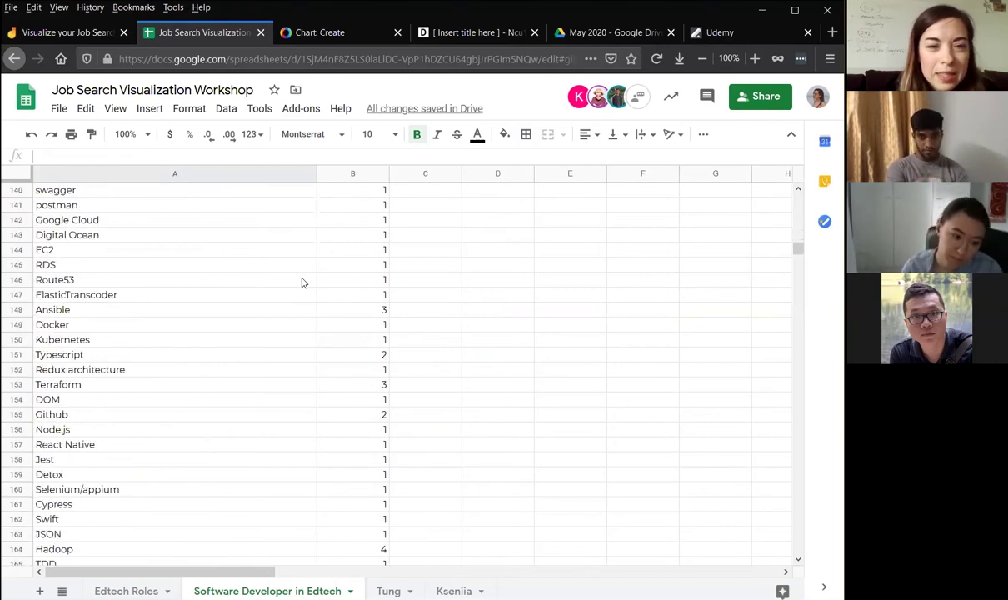
pyautogui.scroll(-12, 302, 282)
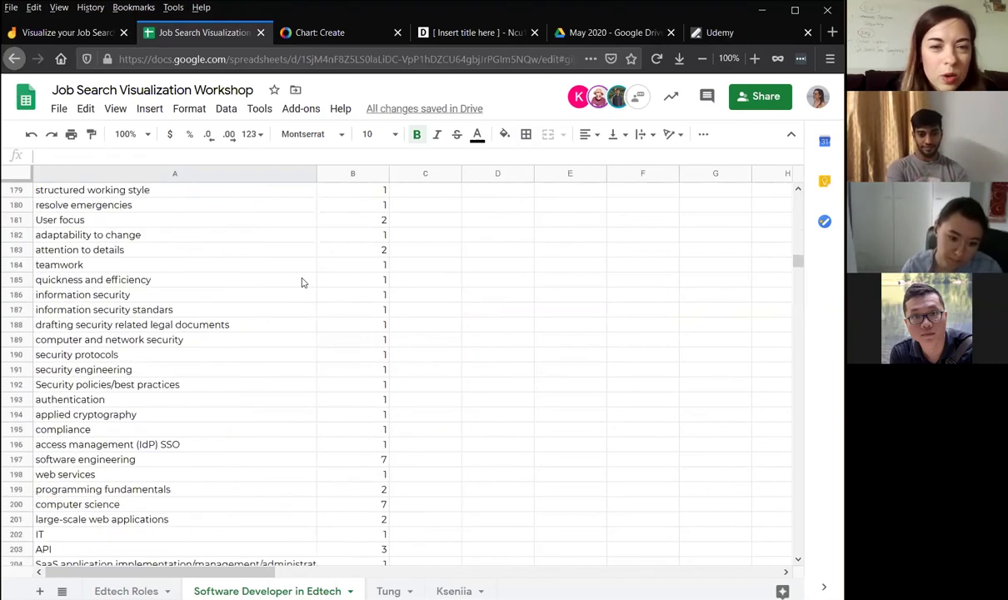
pyautogui.scroll(-8, 302, 282)
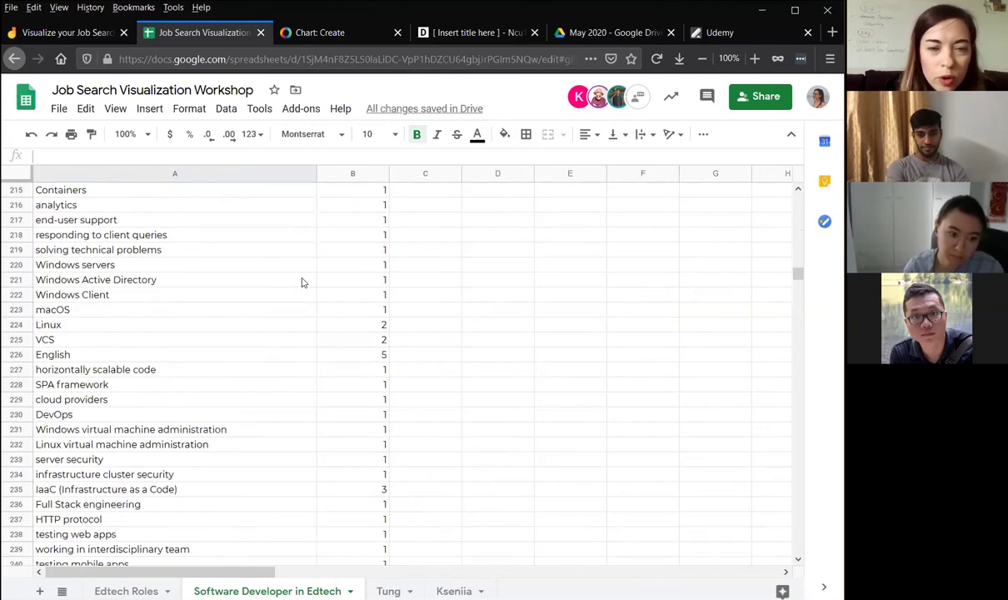
pyautogui.scroll(-6, 303, 283)
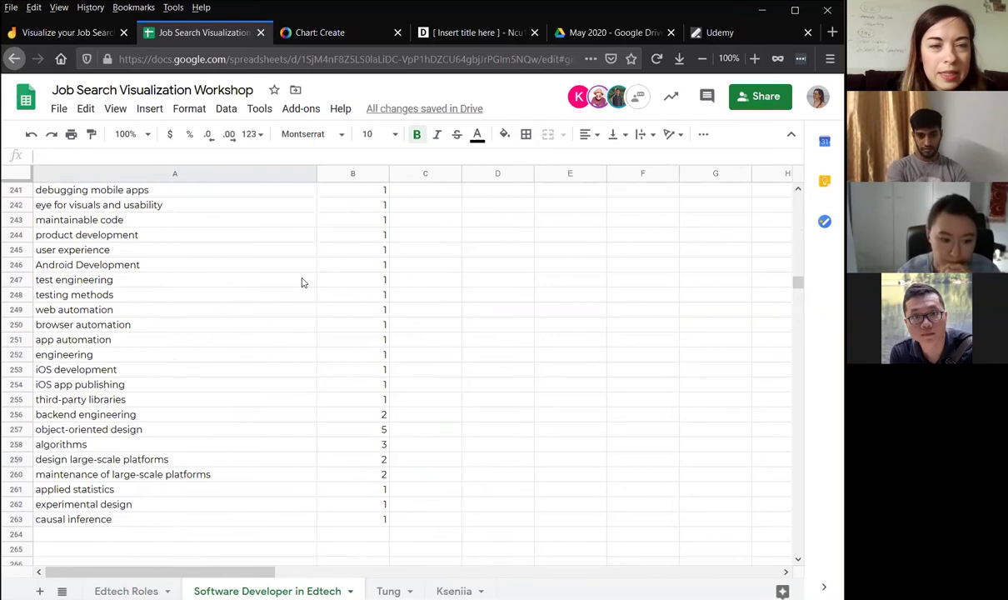
# - Revisit the company names and job counts in B2:C5, and review the roles list down to the start of the skills section
pyautogui.scroll(14, 302, 282)
pyautogui.scroll(20, 302, 282)
pyautogui.scroll(13, 303, 282)
pyautogui.scroll(16, 302, 282)
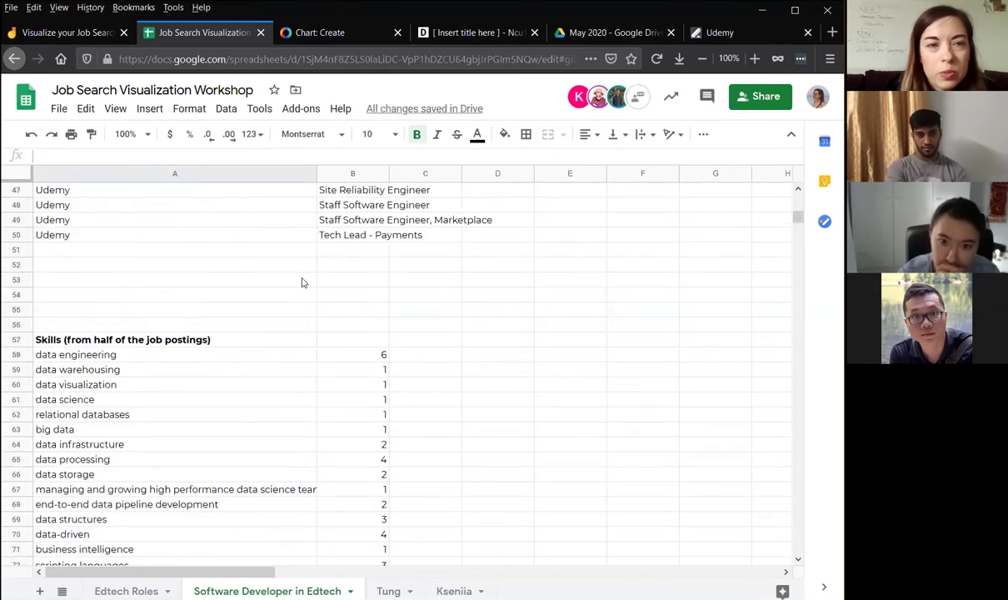
pyautogui.scroll(14, 302, 282)
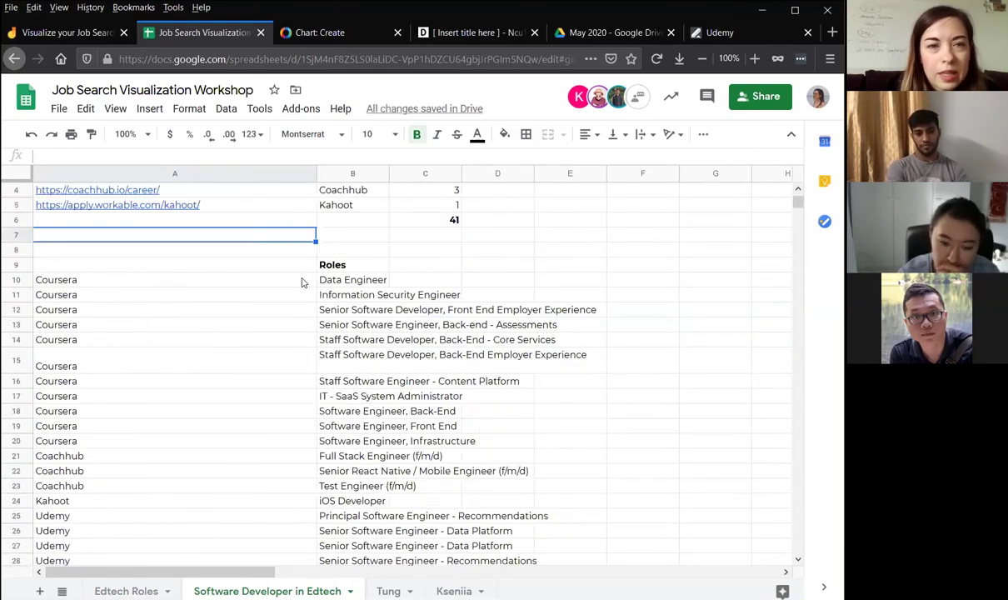
pyautogui.scroll(1, 303, 283)
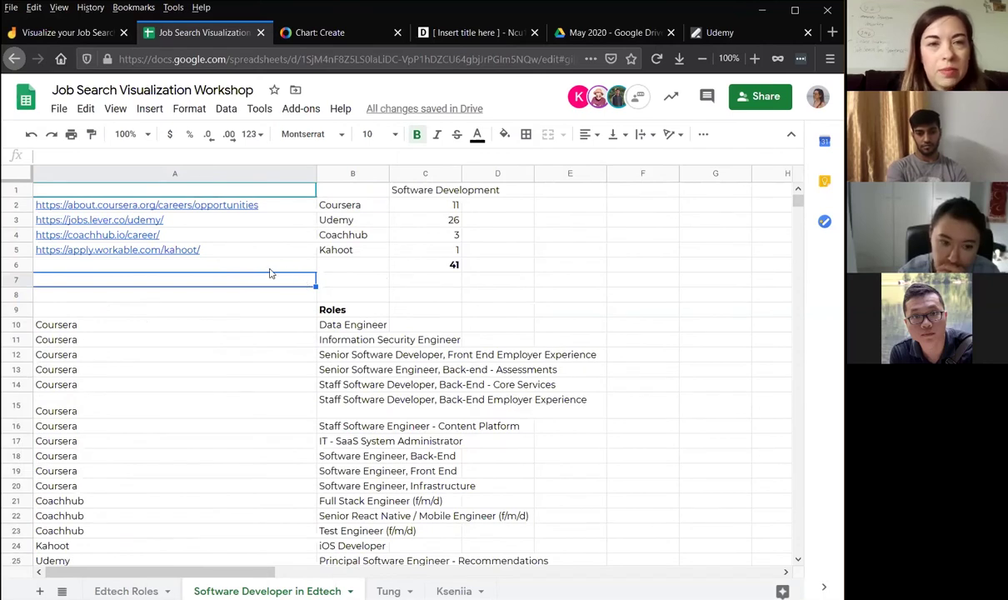
pyautogui.moveTo(333, 208); pyautogui.dragTo(445, 254)
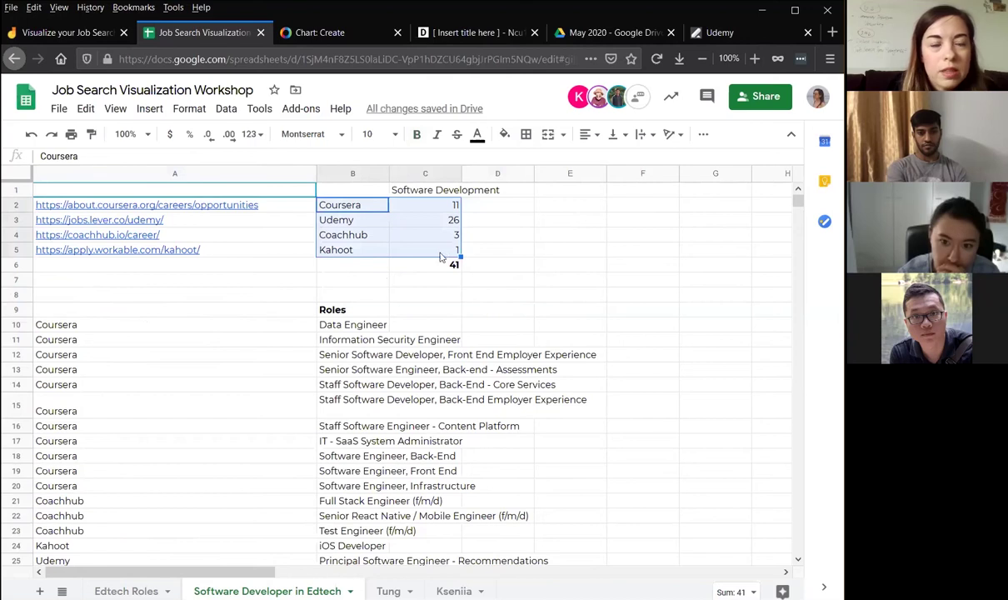
pyautogui.click(350, 369)
pyautogui.scroll(-5, 367, 371)
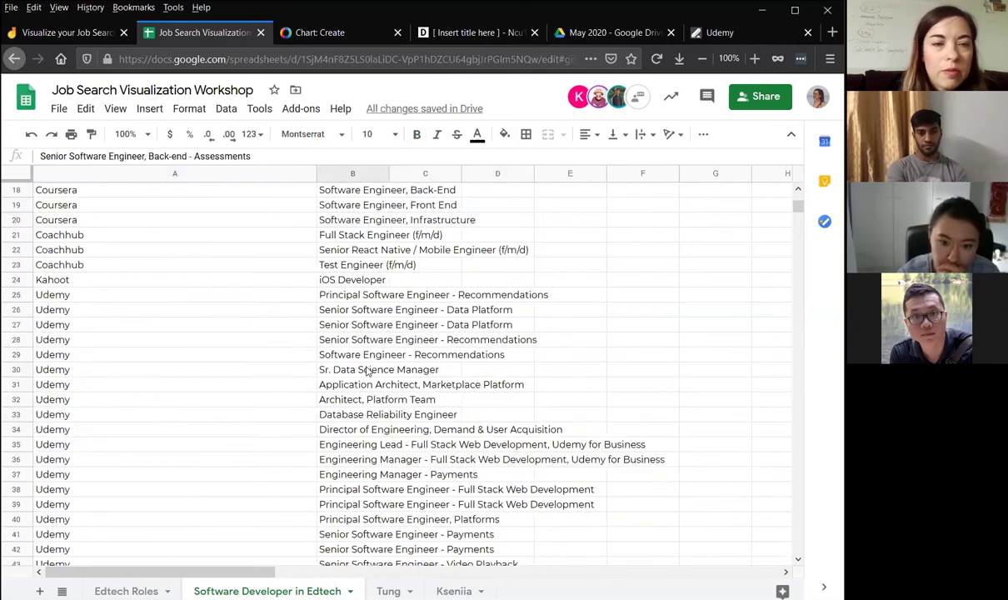
pyautogui.scroll(-10, 367, 371)
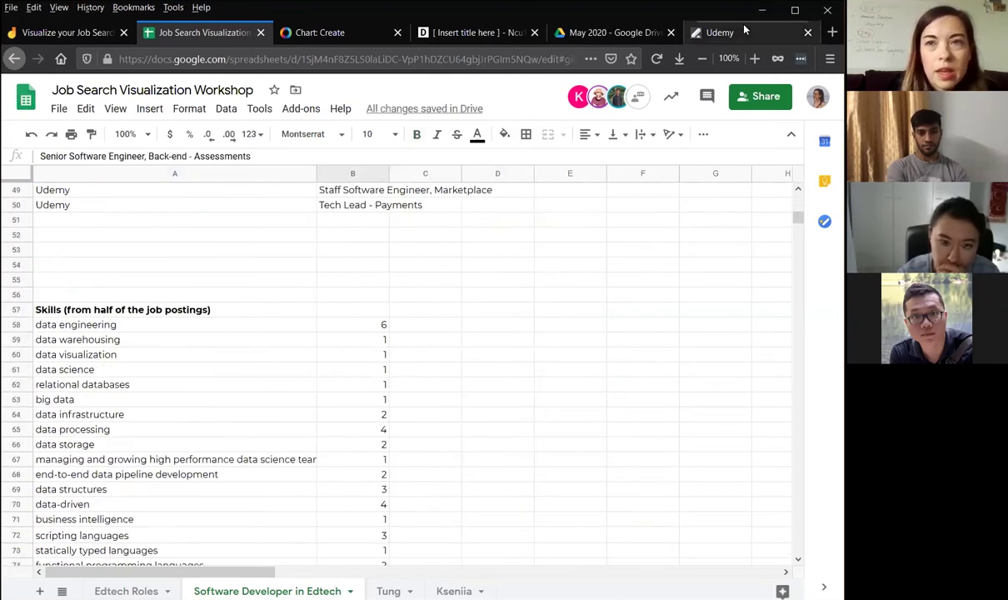
# - Switch to Udemy's engineering job listings and open the Application Architect, Marketplace Platform posting in a separate tab
pyautogui.click(741, 30)
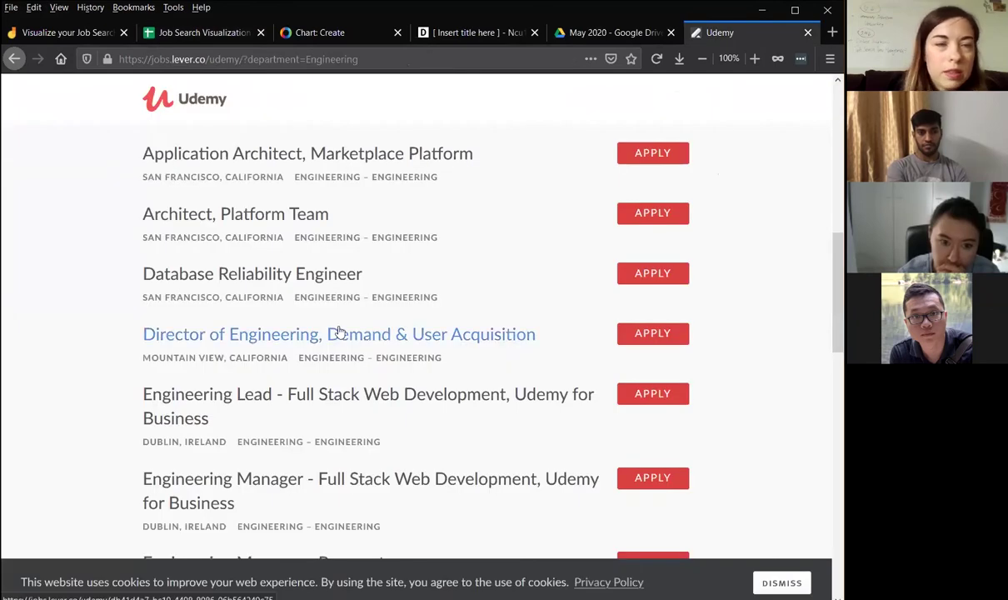
pyautogui.scroll(3, 323, 213)
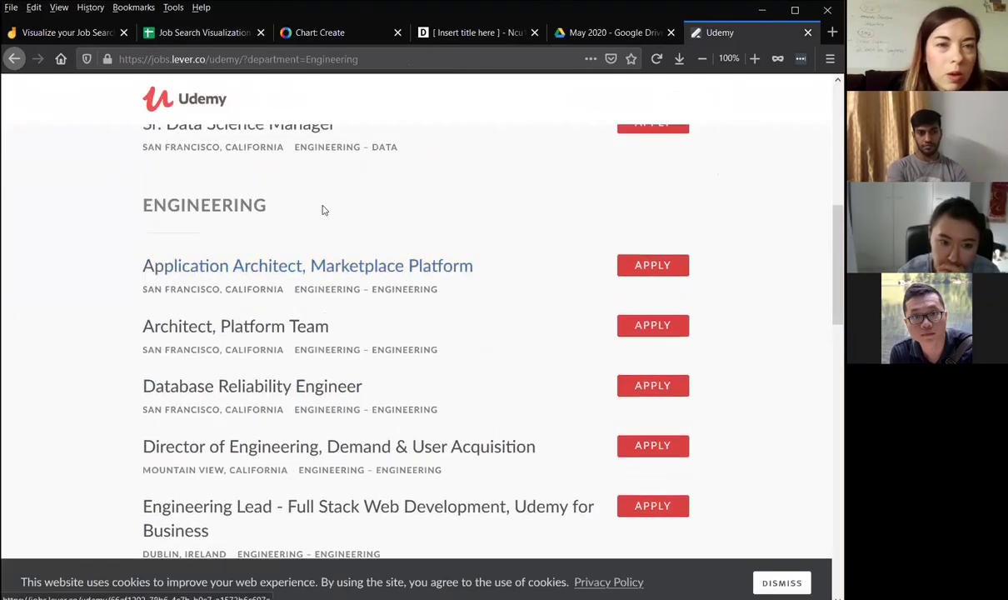
pyautogui.rightClick(279, 271)
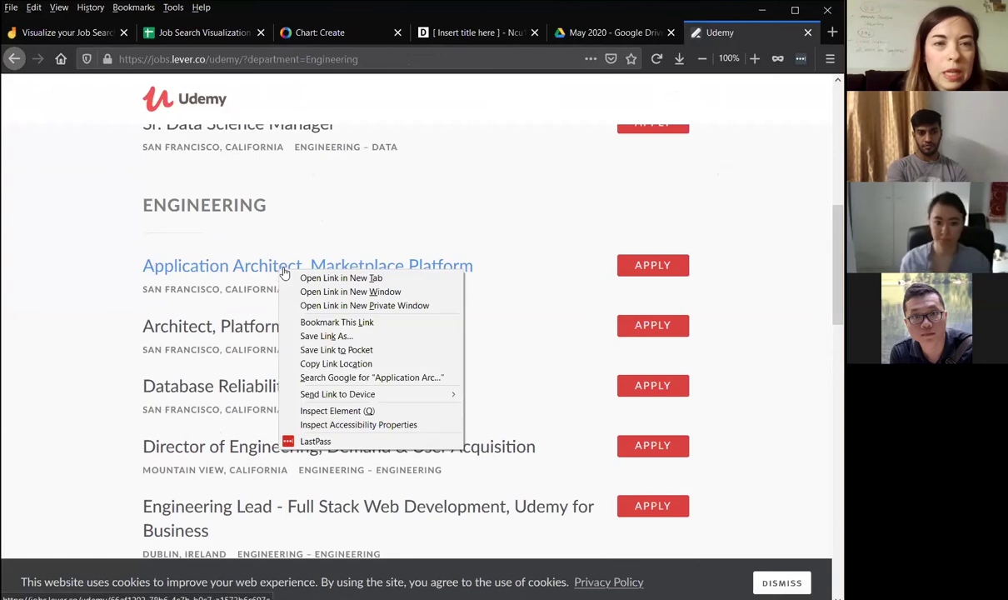
pyautogui.click(302, 278)
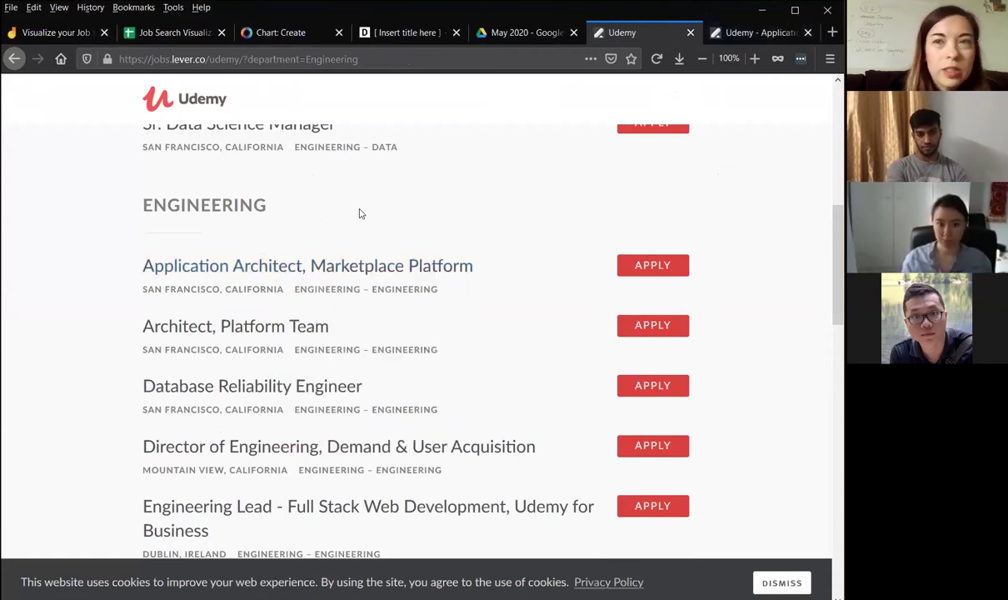
pyautogui.click(736, 33)
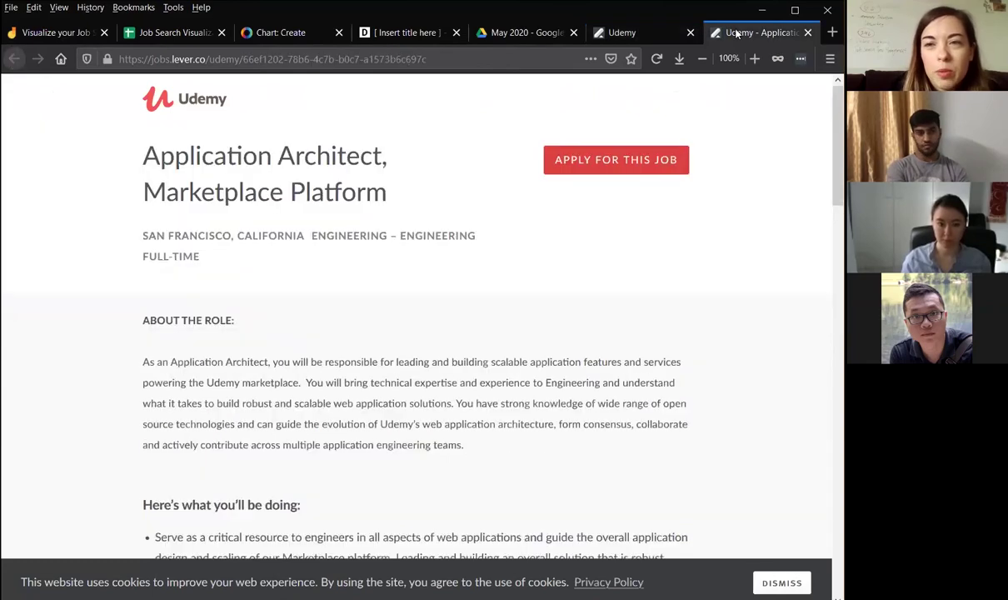
# - Read through the posting's responsibilities and the requirements under "We're excited about you because you have"
pyautogui.scroll(-8, 528, 289)
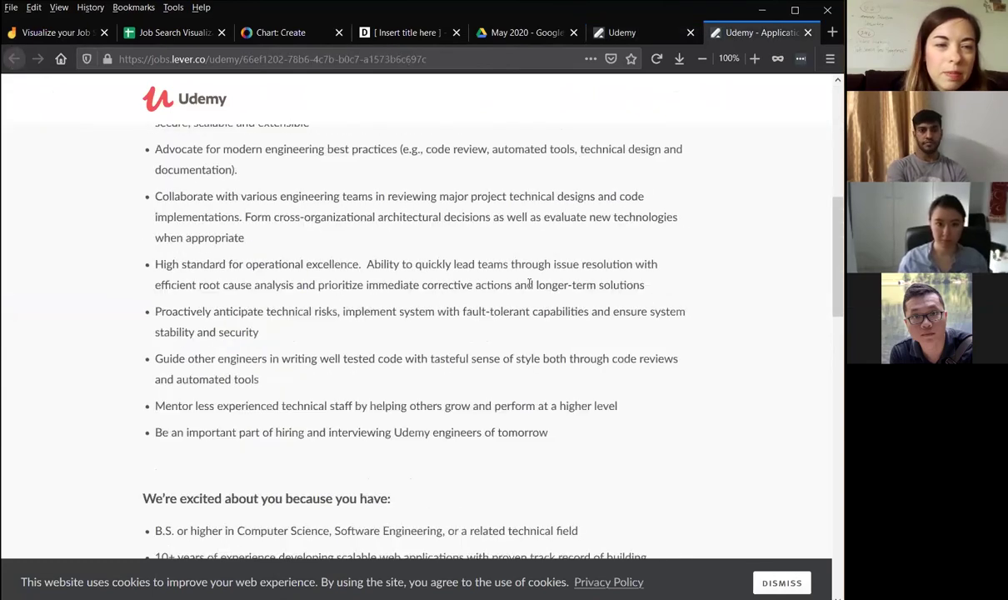
pyautogui.scroll(-5, 528, 288)
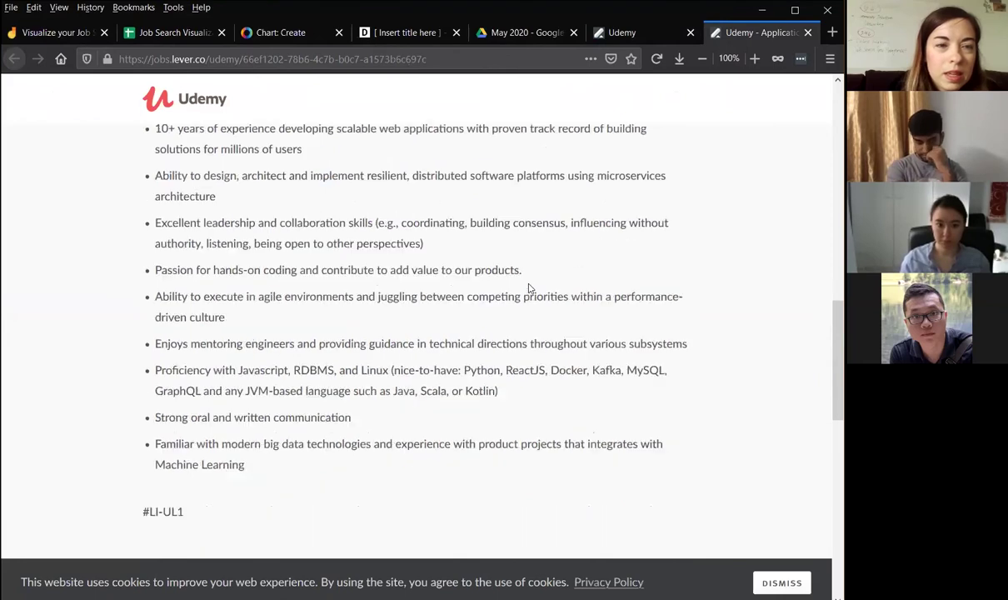
pyautogui.scroll(-3, 528, 288)
pyautogui.scroll(5, 528, 289)
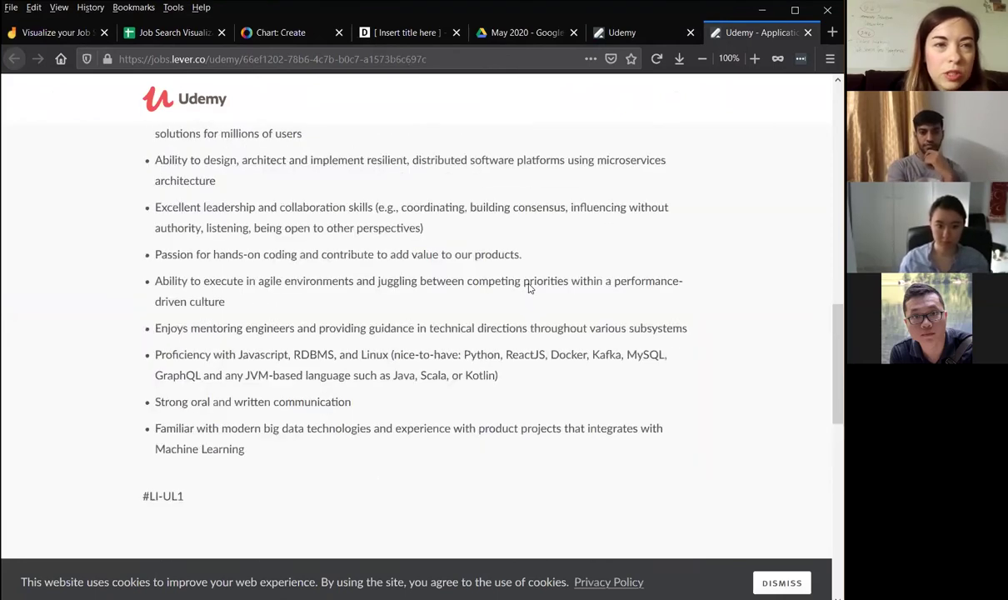
pyautogui.scroll(-2, 528, 288)
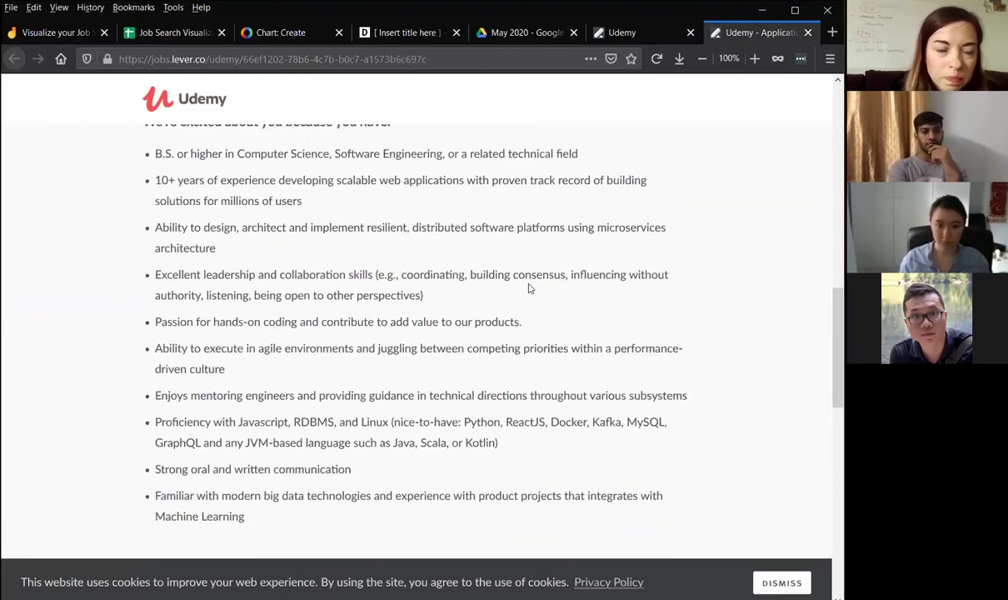
pyautogui.scroll(1, 528, 289)
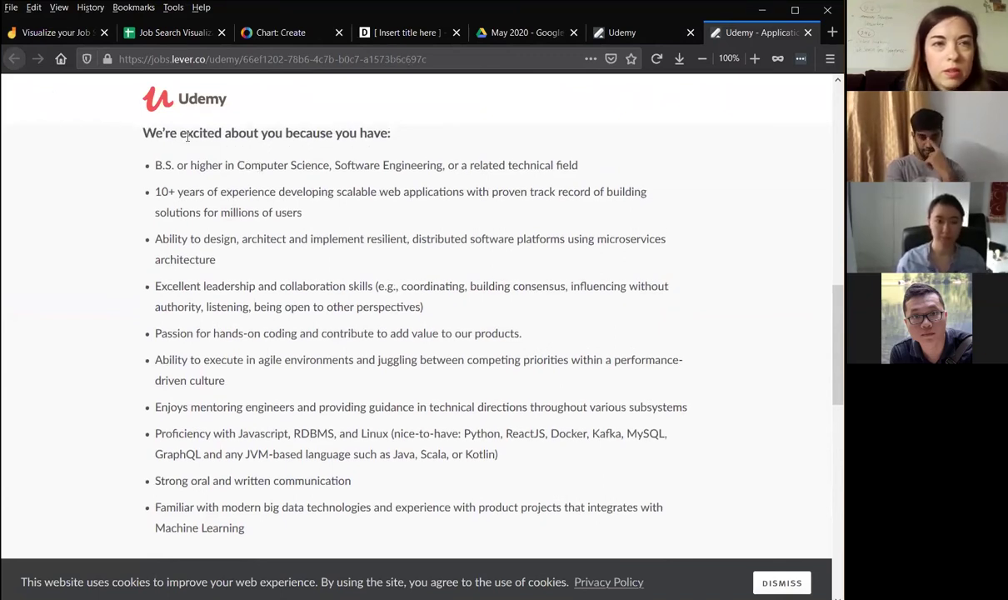
# - Highlight the whole requirements list, then the words "Computer Science" in the first requirement, and clear the highlight
pyautogui.moveTo(144, 133); pyautogui.dragTo(312, 536)
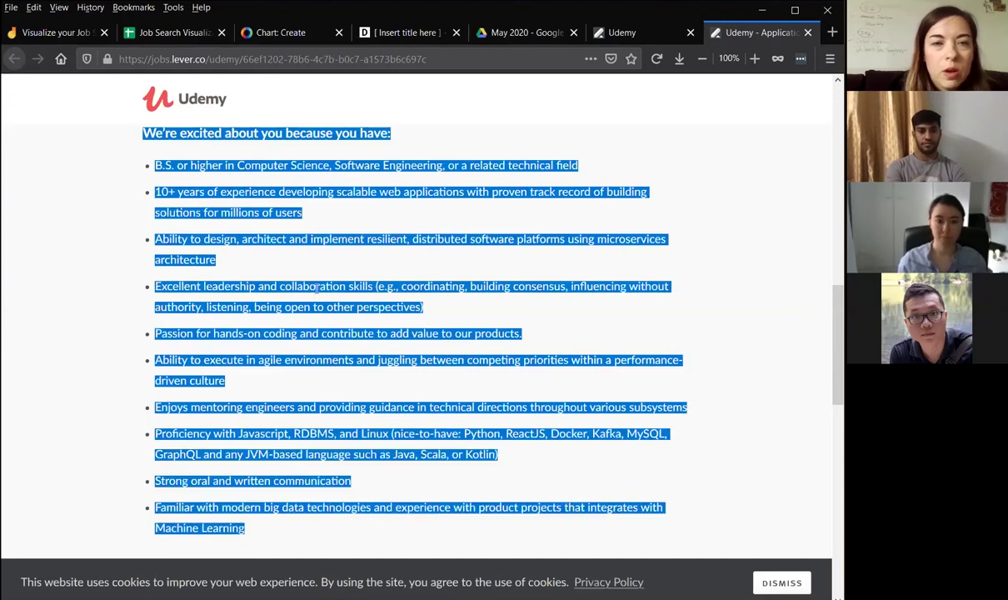
pyautogui.click(316, 287)
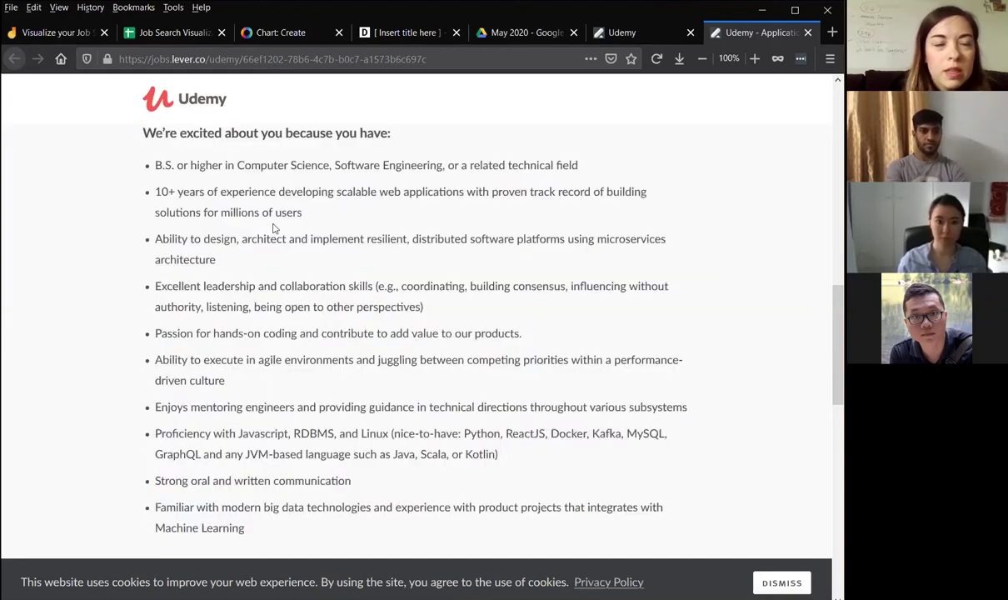
pyautogui.moveTo(238, 164); pyautogui.dragTo(325, 165)
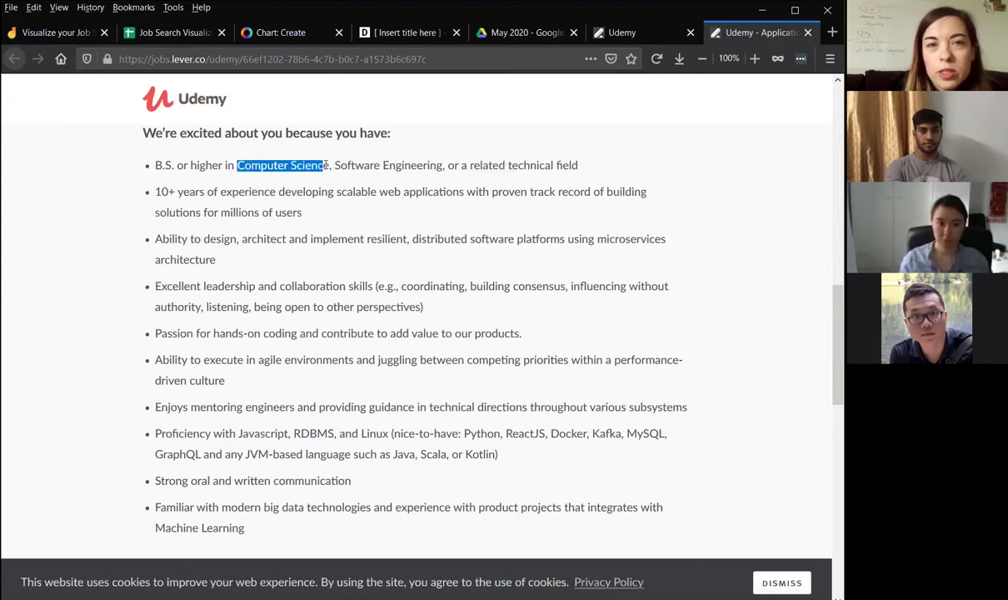
pyautogui.click(339, 165)
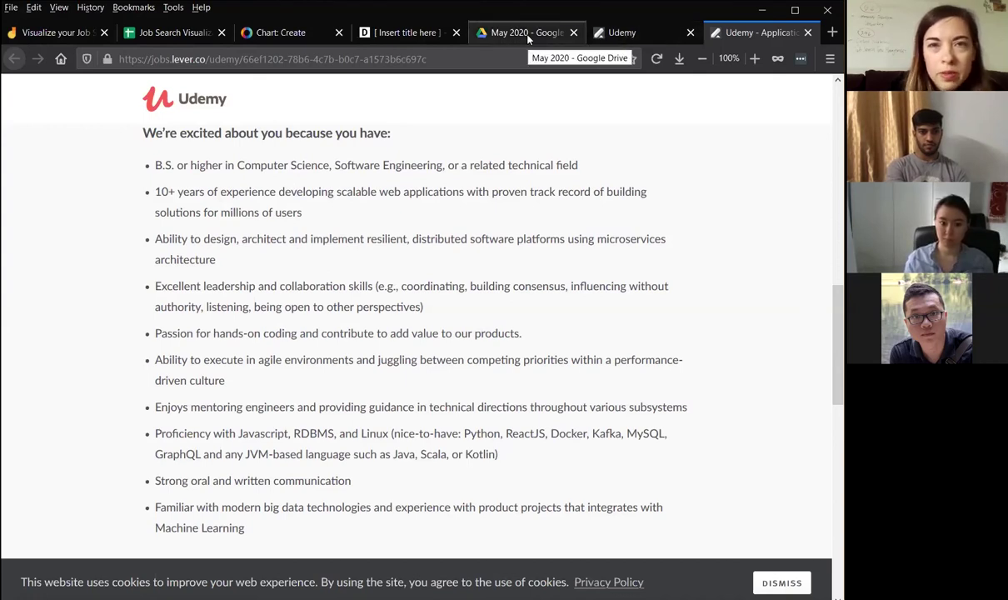
# - Return to the workshop spreadsheet and point out the data science teams, data visualization and data engineering skills in column A
pyautogui.click(55, 35)
pyautogui.click(164, 40)
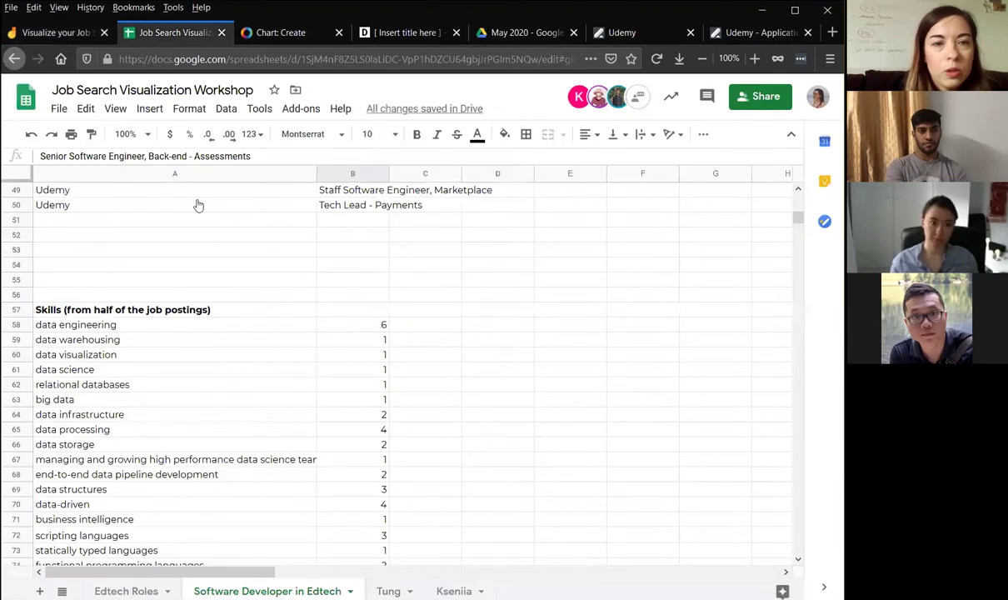
pyautogui.click(229, 457)
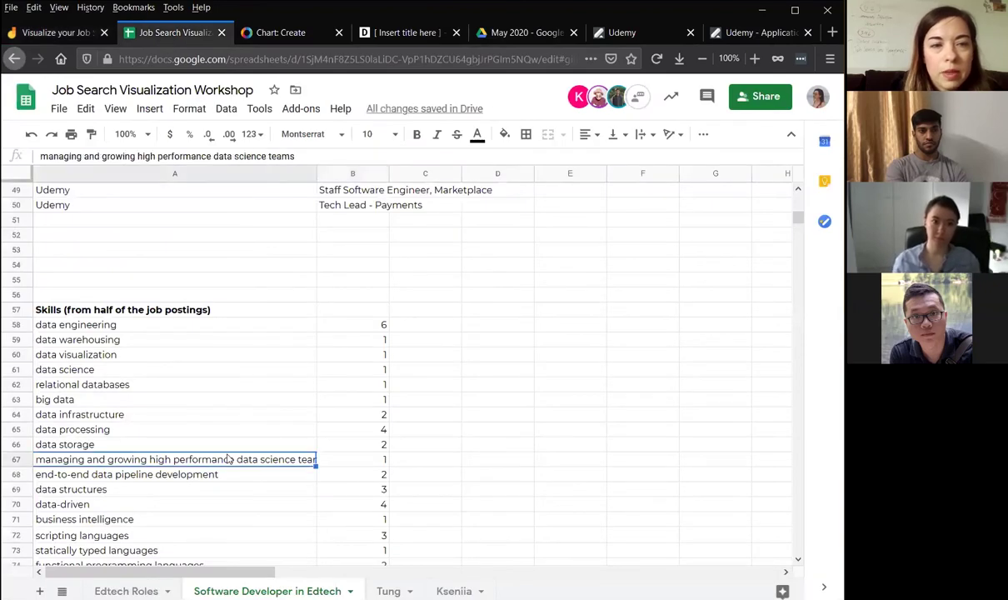
pyautogui.click(240, 358)
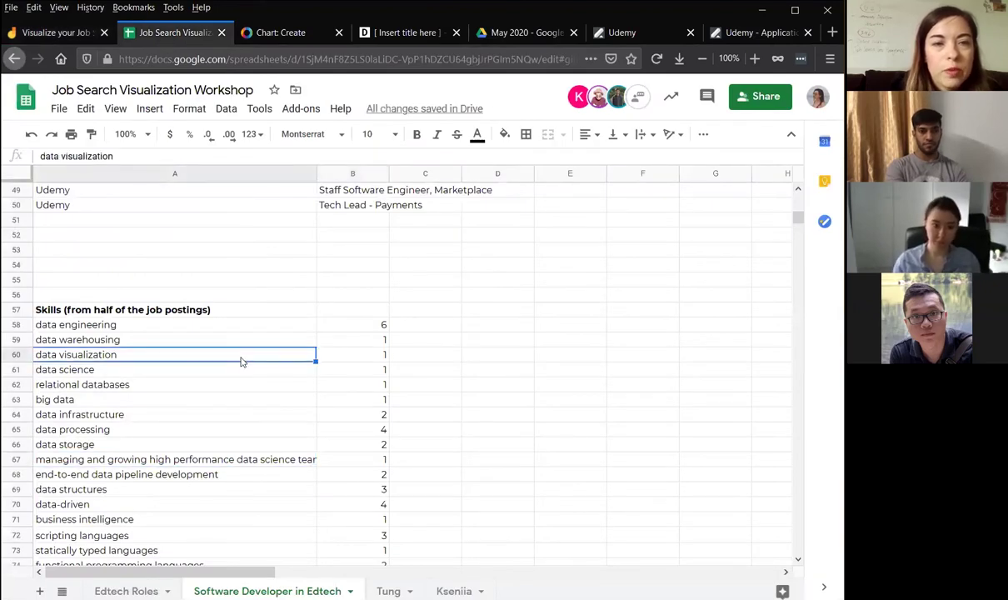
pyautogui.click(246, 326)
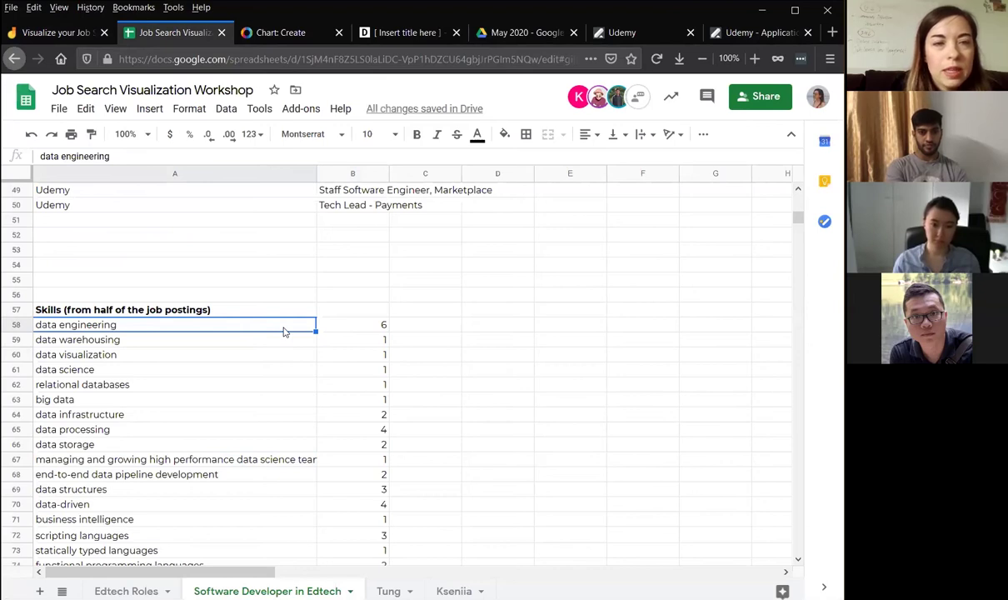
# - Insert a chart from the skills and their counts in A58:B263
pyautogui.moveTo(283, 331); pyautogui.dragTo(360, 313)
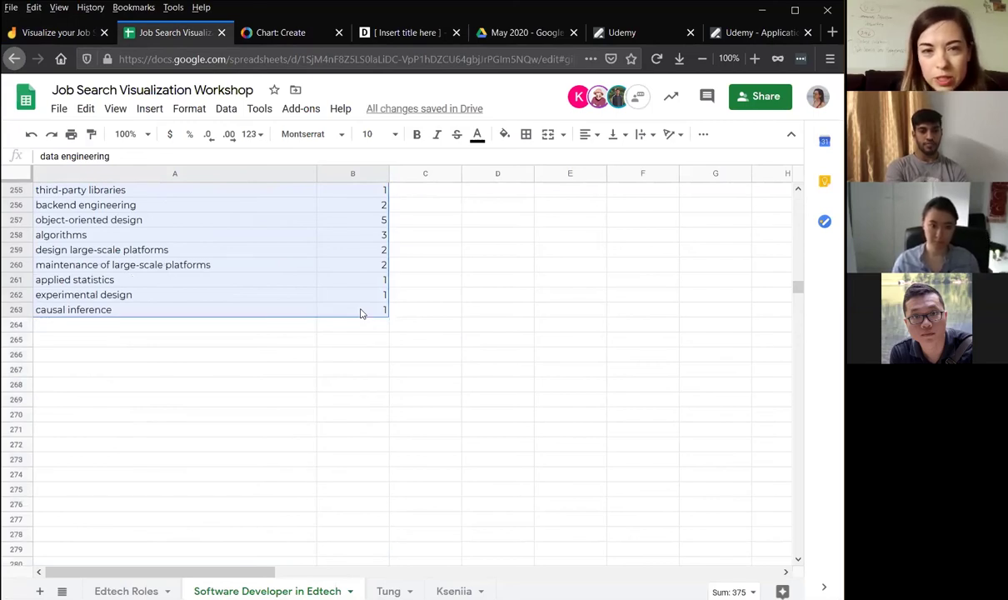
pyautogui.rightClick(361, 313)
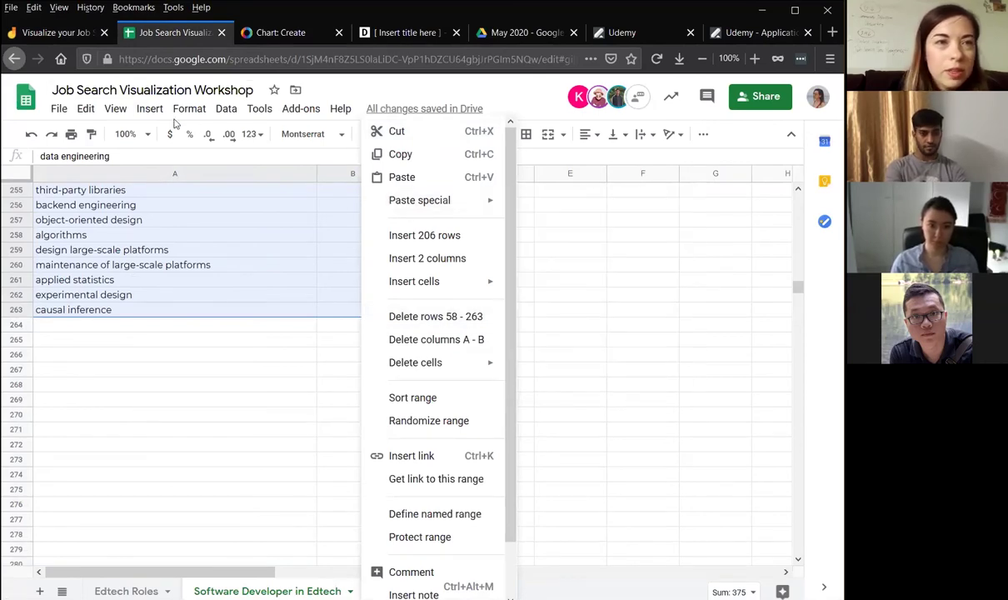
pyautogui.click(146, 110)
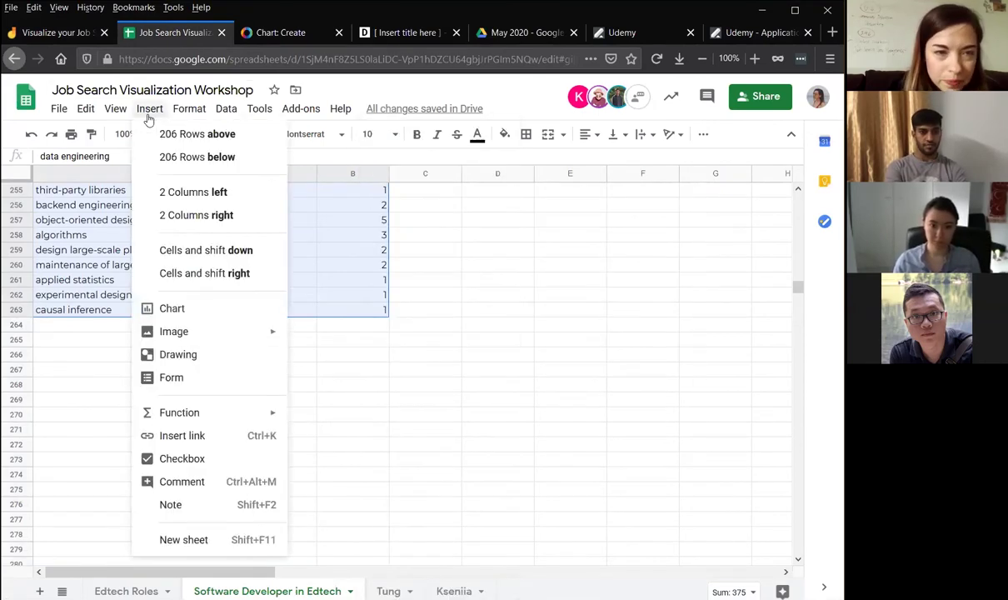
pyautogui.click(228, 312)
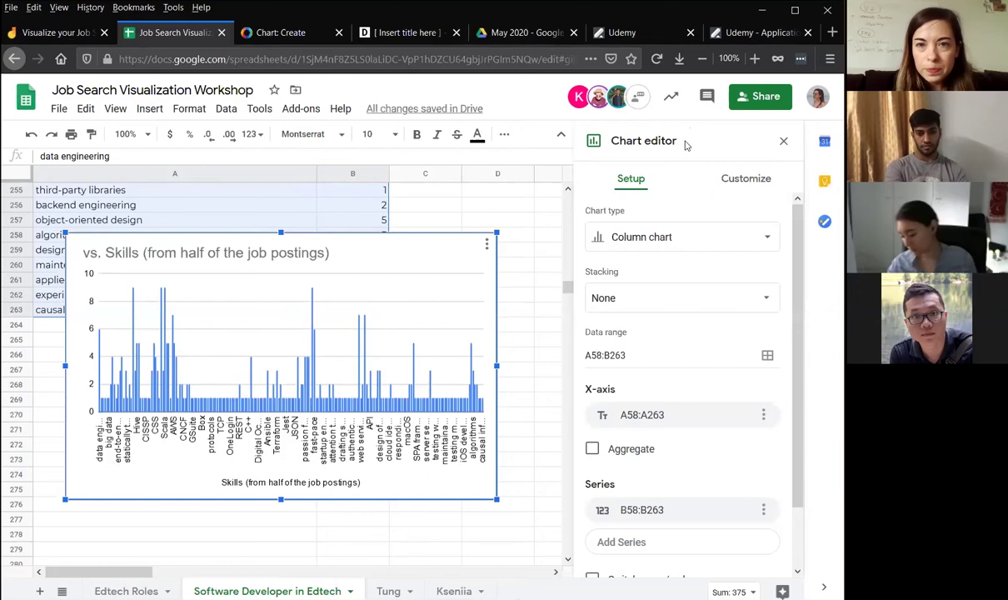
# - Change the skills chart to a radar chart and enlarge it from two opposite corners
pyautogui.click(635, 239)
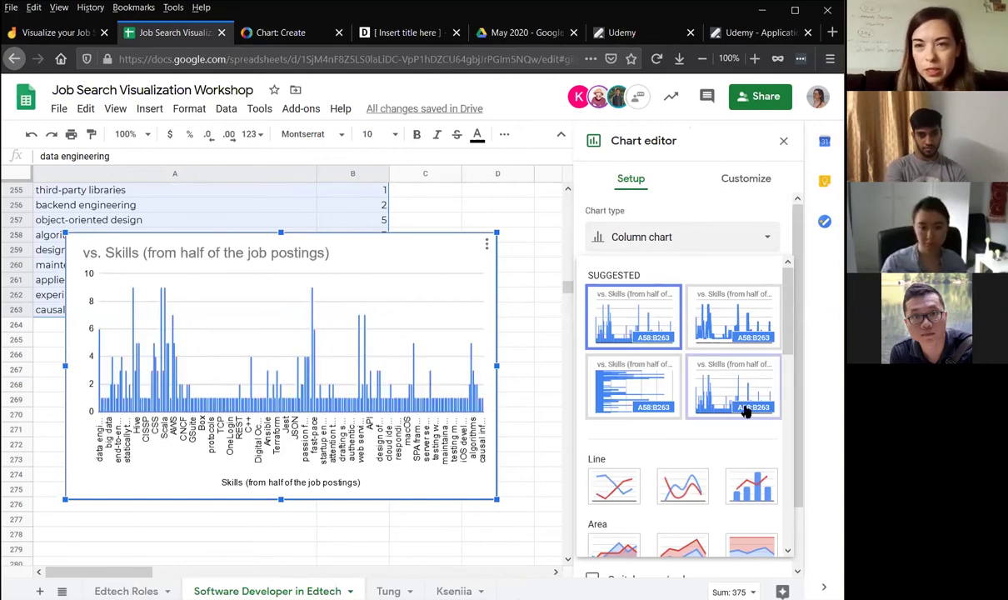
pyautogui.scroll(-5, 745, 411)
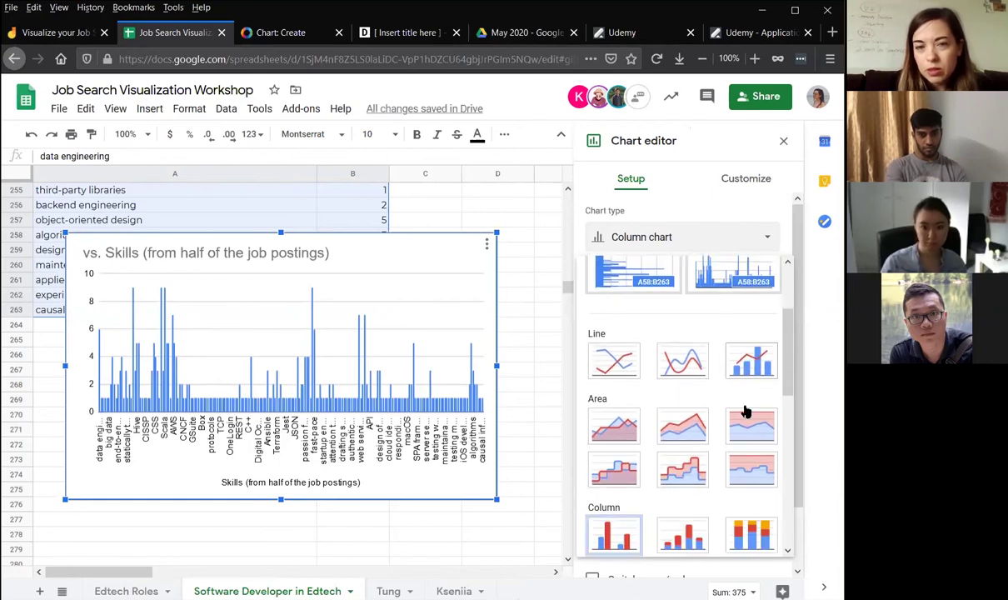
pyautogui.scroll(-2, 745, 410)
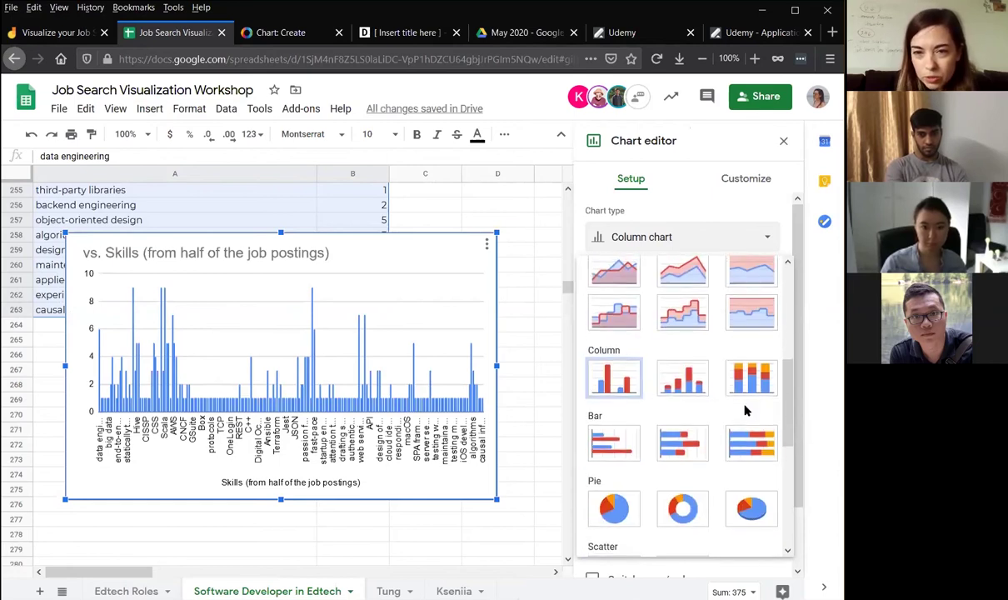
pyautogui.scroll(-5, 745, 411)
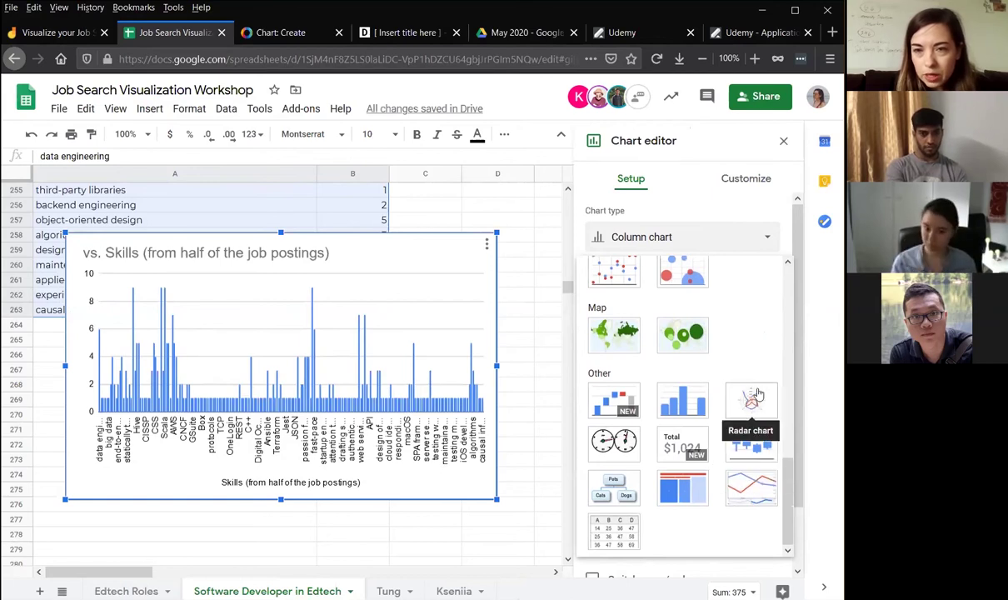
pyautogui.click(752, 400)
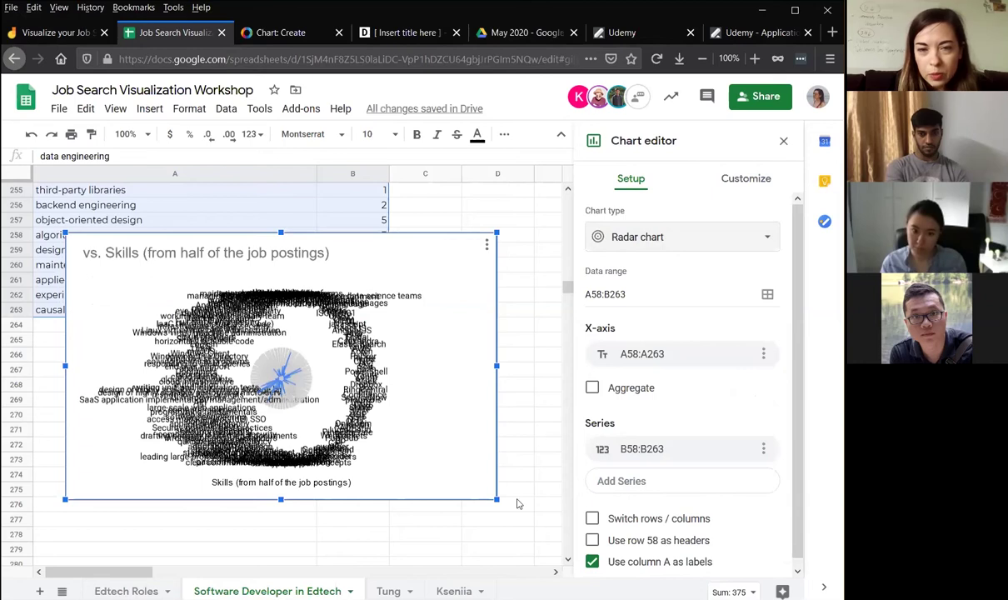
pyautogui.moveTo(495, 499); pyautogui.dragTo(597, 563)
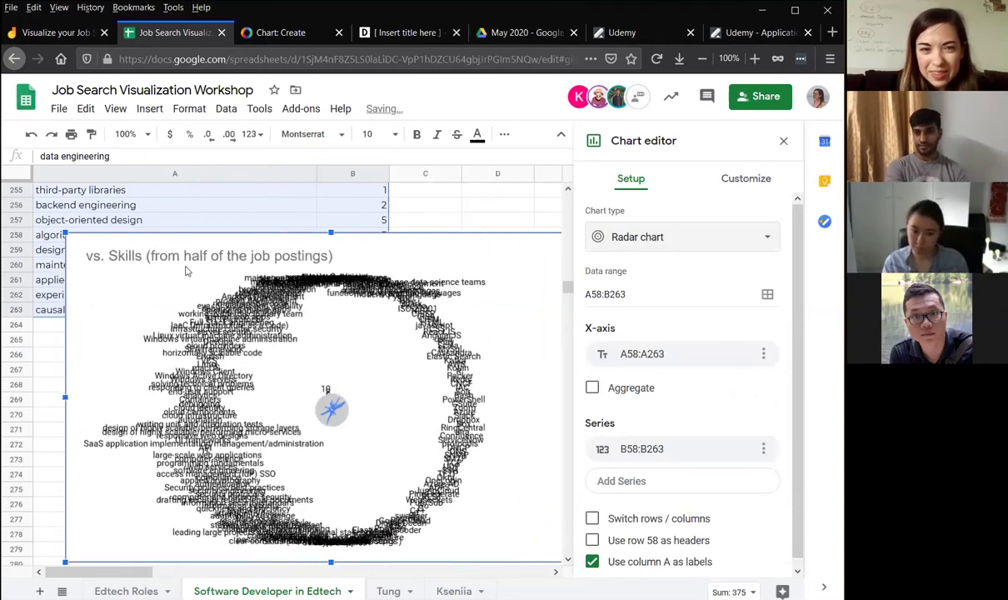
pyautogui.moveTo(64, 233); pyautogui.dragTo(35, 205)
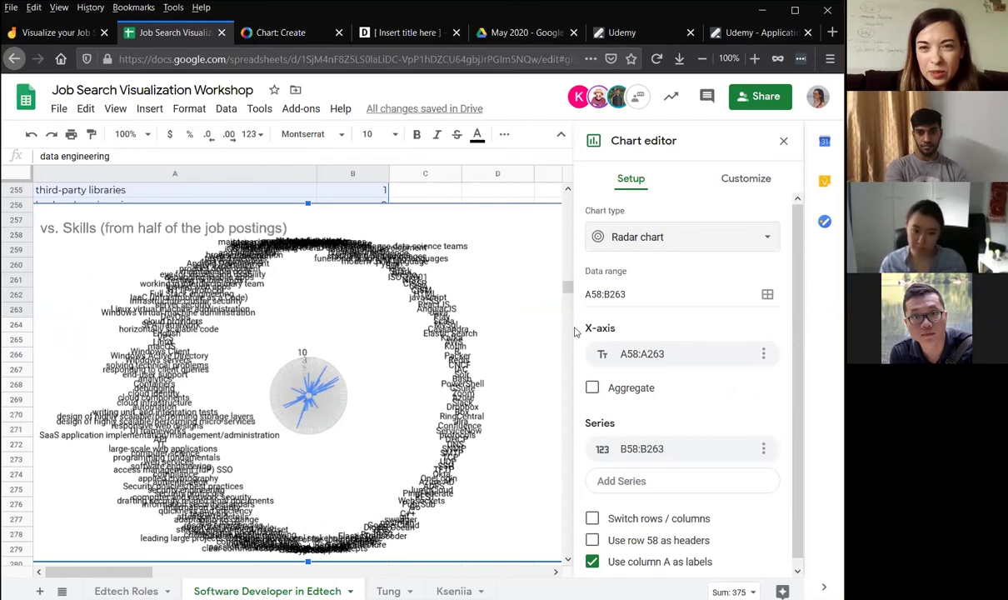
# - Change the skills chart back to a column chart and reposition it near the end of the skills list
pyautogui.click(639, 239)
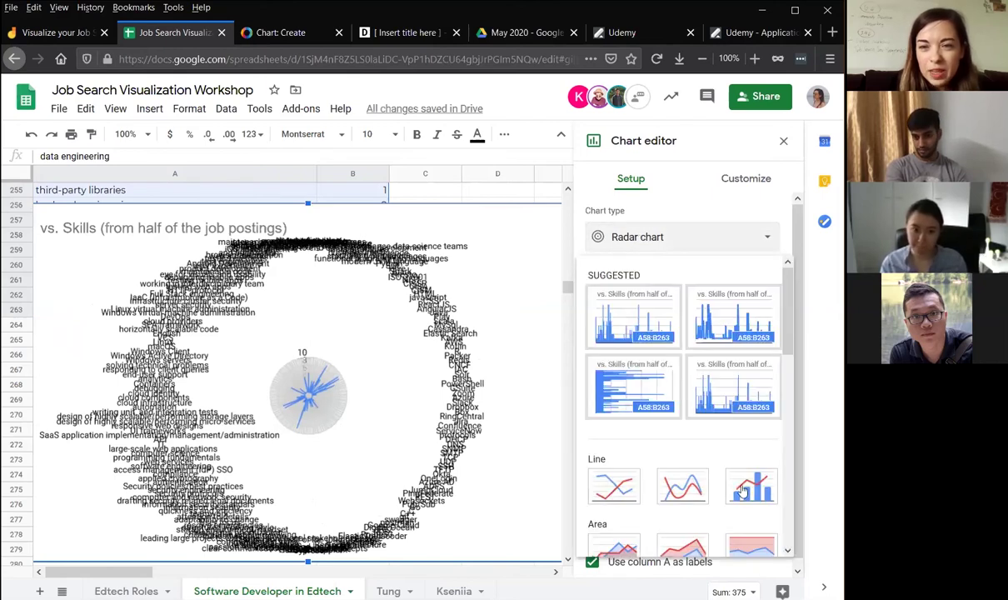
pyautogui.scroll(-5, 631, 517)
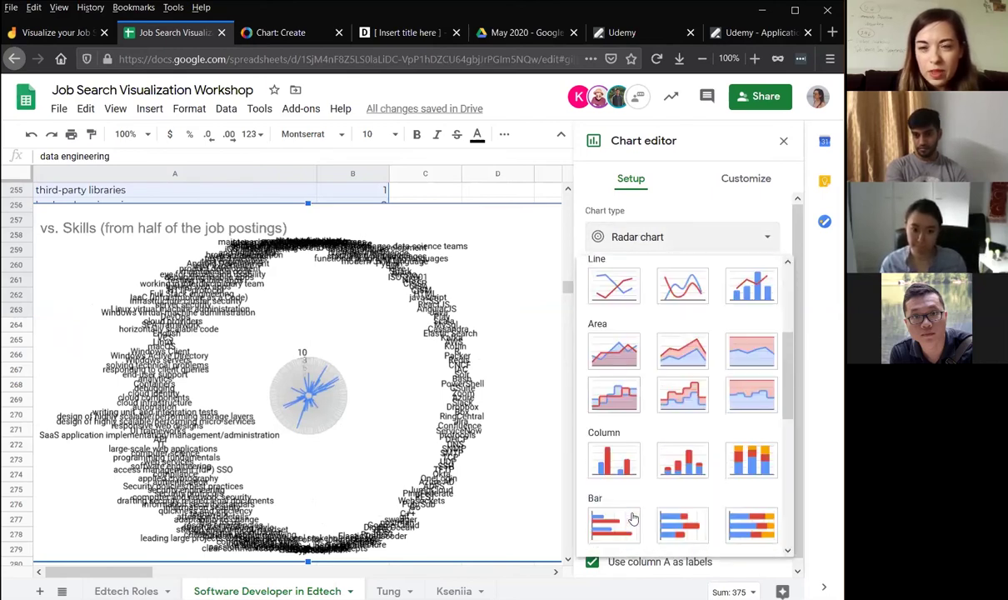
pyautogui.click(609, 299)
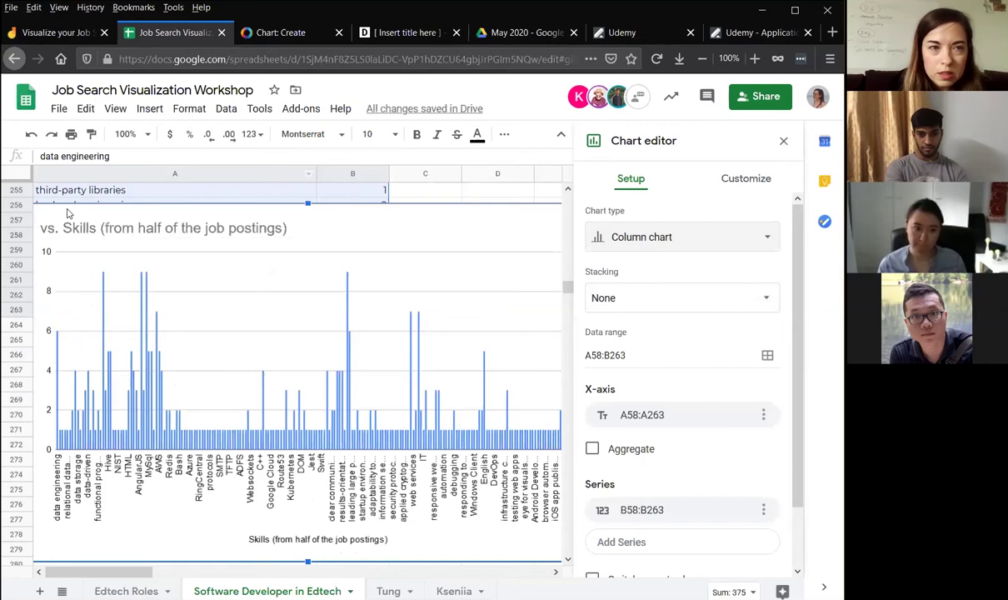
pyautogui.moveTo(78, 200); pyautogui.dragTo(178, 261)
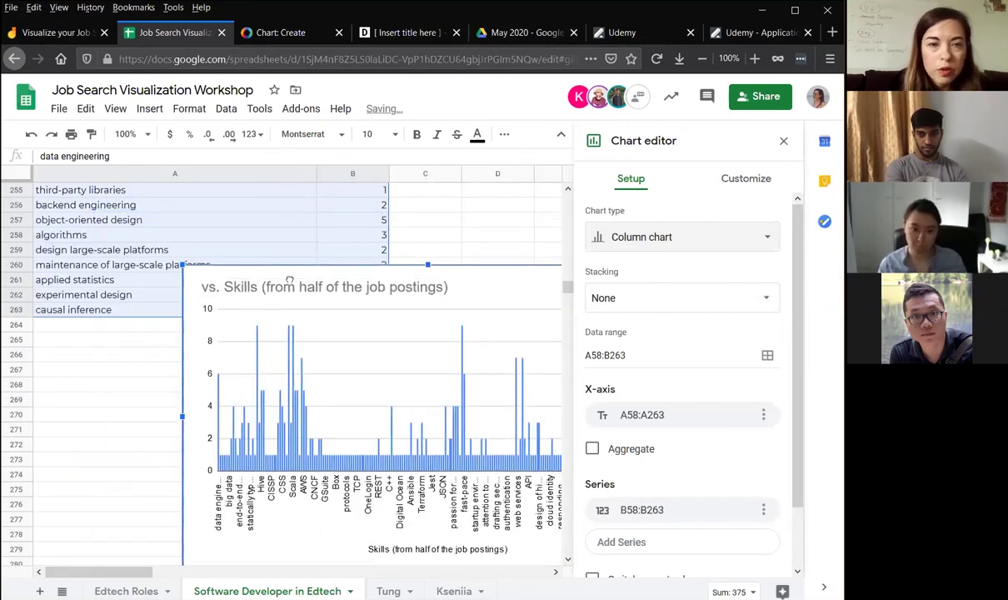
pyautogui.moveTo(289, 281); pyautogui.dragTo(198, 293)
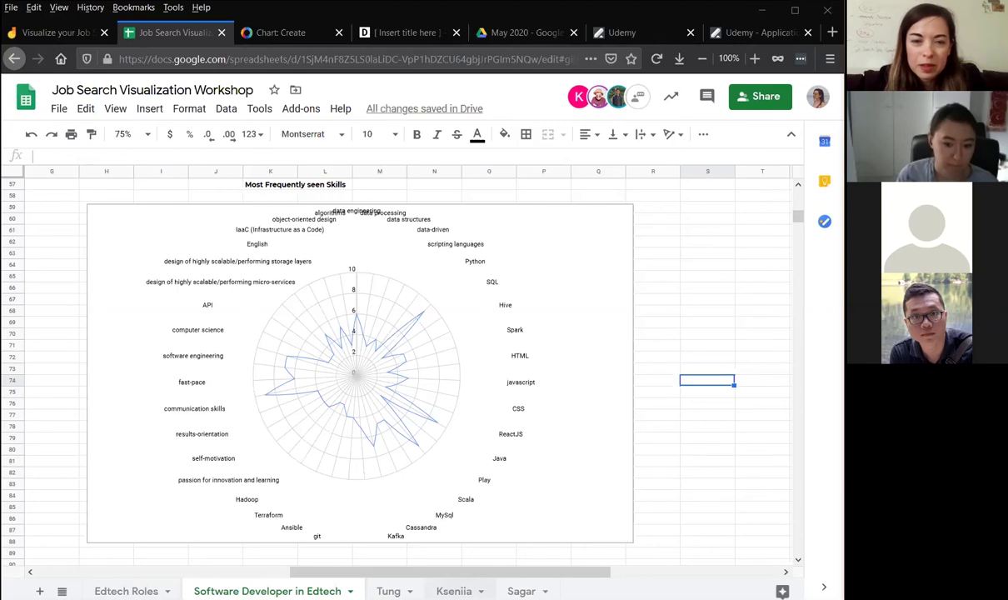
# - Switch to the second participant's sheet and look over its design roles and skills
pyautogui.click(454, 591)
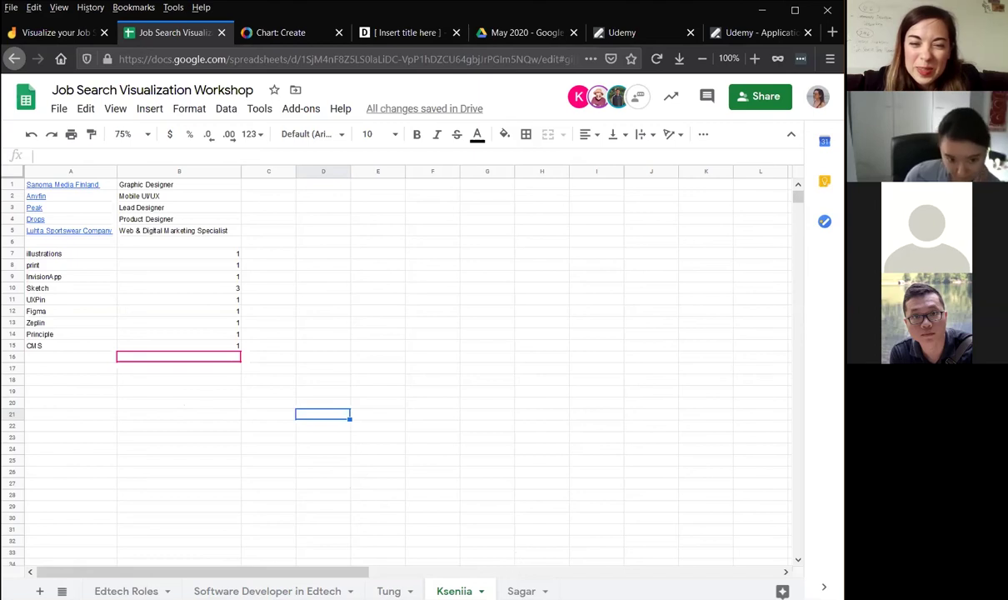
# - Look over the radar chart on the last participant's sheet and the column chart on the first participant's sheet
pyautogui.click(522, 591)
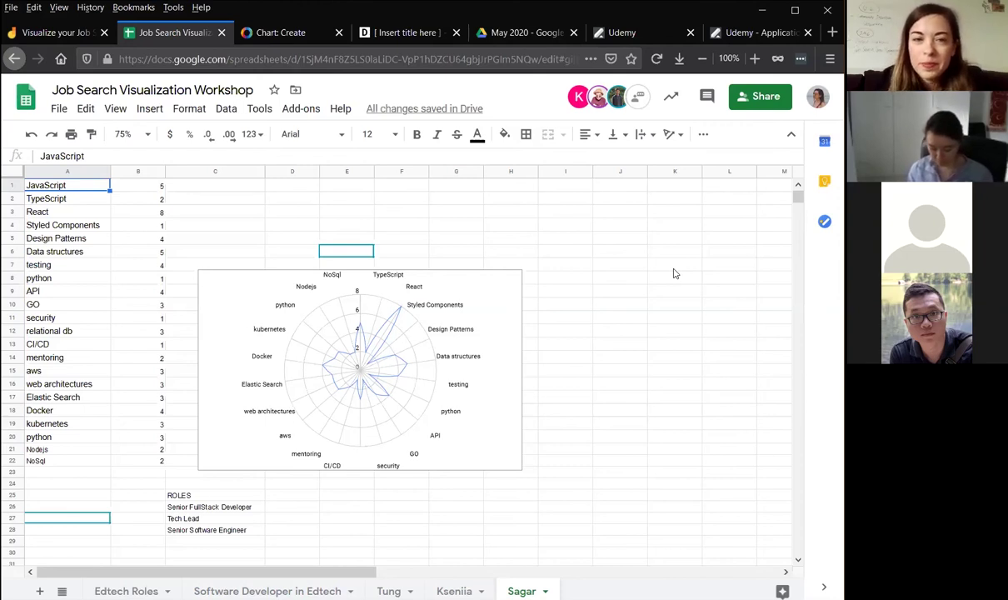
pyautogui.click(388, 591)
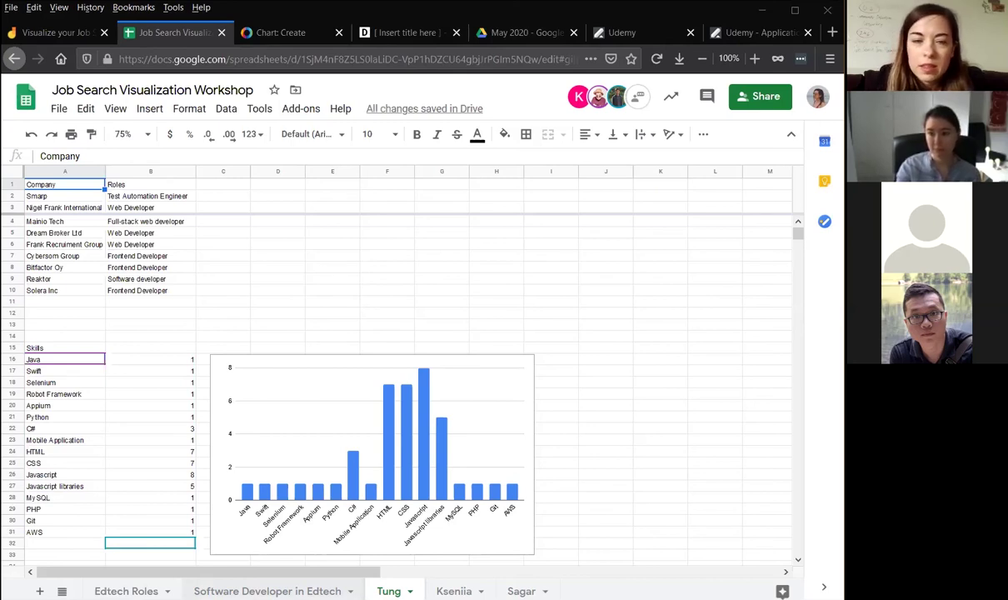
# - Examine the job distribution chart on the Edtech Roles sheet and return to the skills radar chart on the Software Developer in Edtech sheet
pyautogui.click(266, 591)
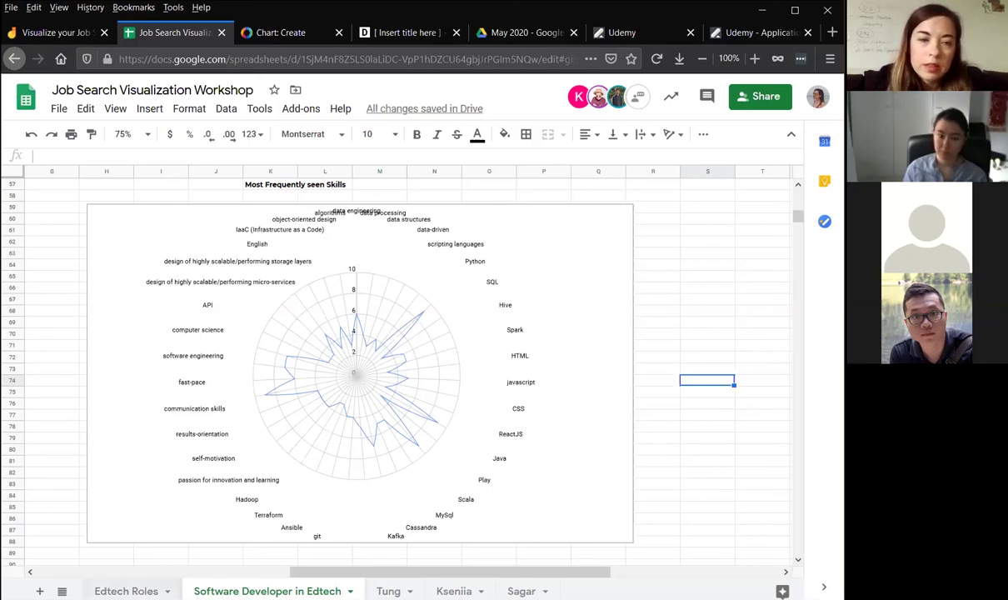
pyautogui.click(126, 591)
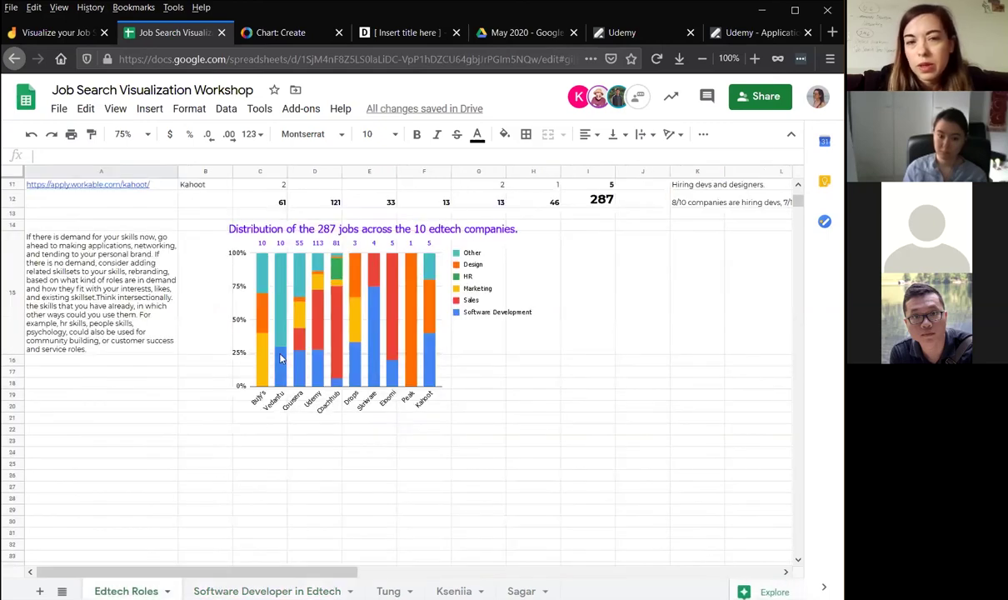
pyautogui.moveTo(251, 432); pyautogui.dragTo(464, 344)
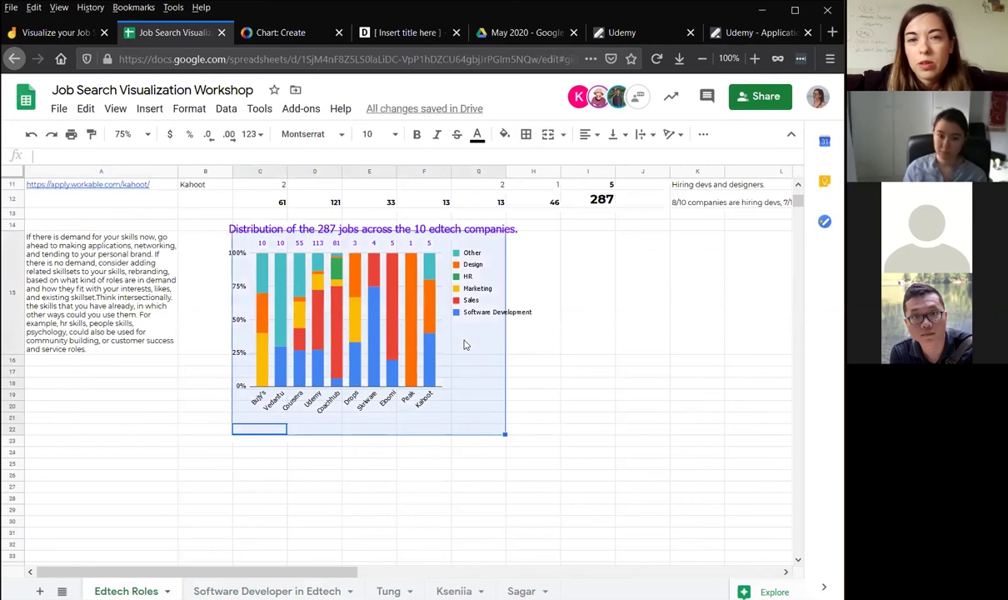
pyautogui.click(435, 361)
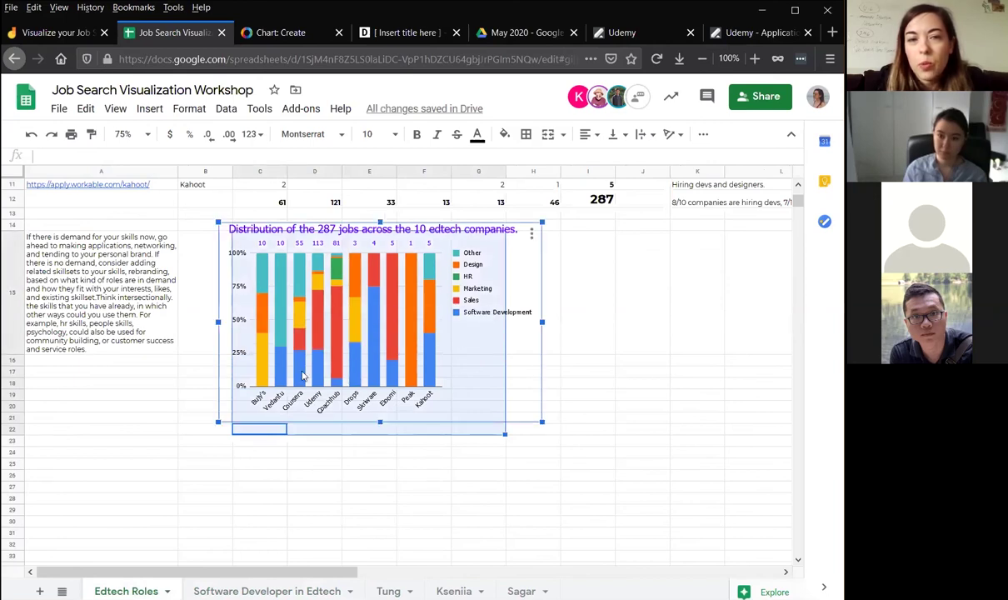
pyautogui.click(321, 463)
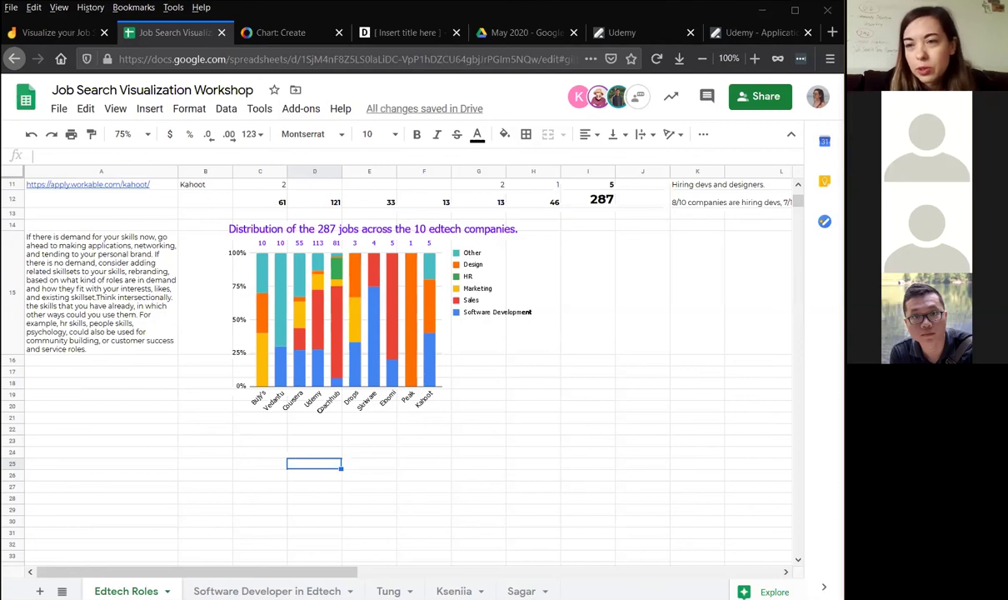
pyautogui.hotkey('ctrl', 'shift', 'pagedown')
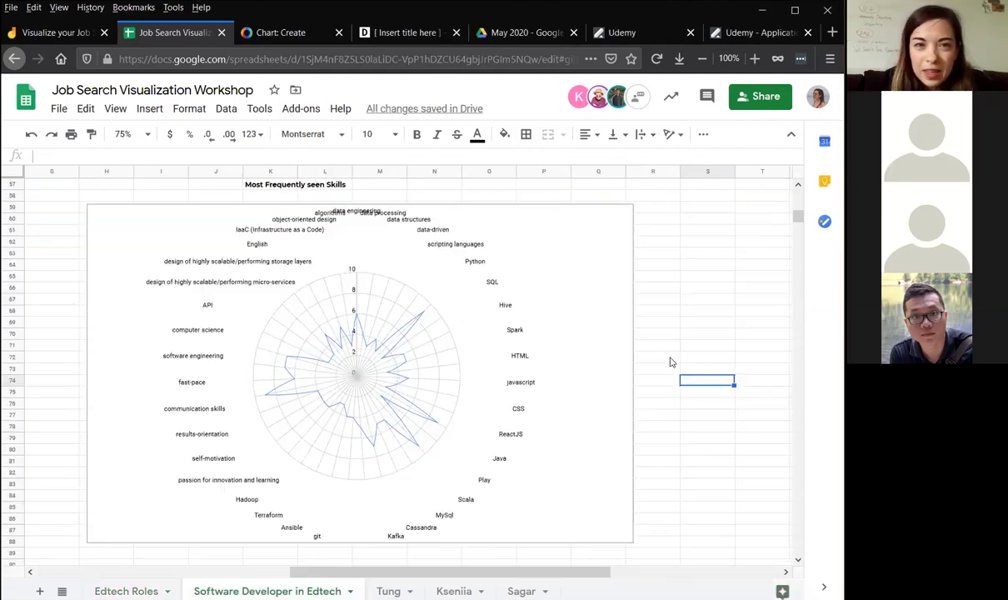